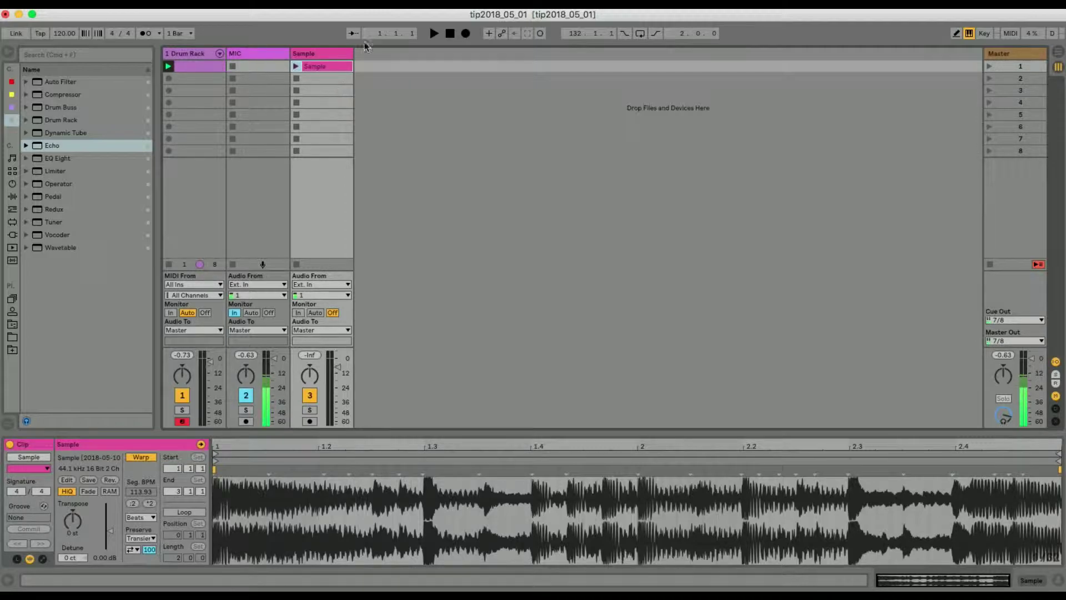
# Mute the Drum Rack track and play through the Sample clip with warping off, resetting playback to the start.
pyautogui.click(184, 395)
pyautogui.click(449, 33)
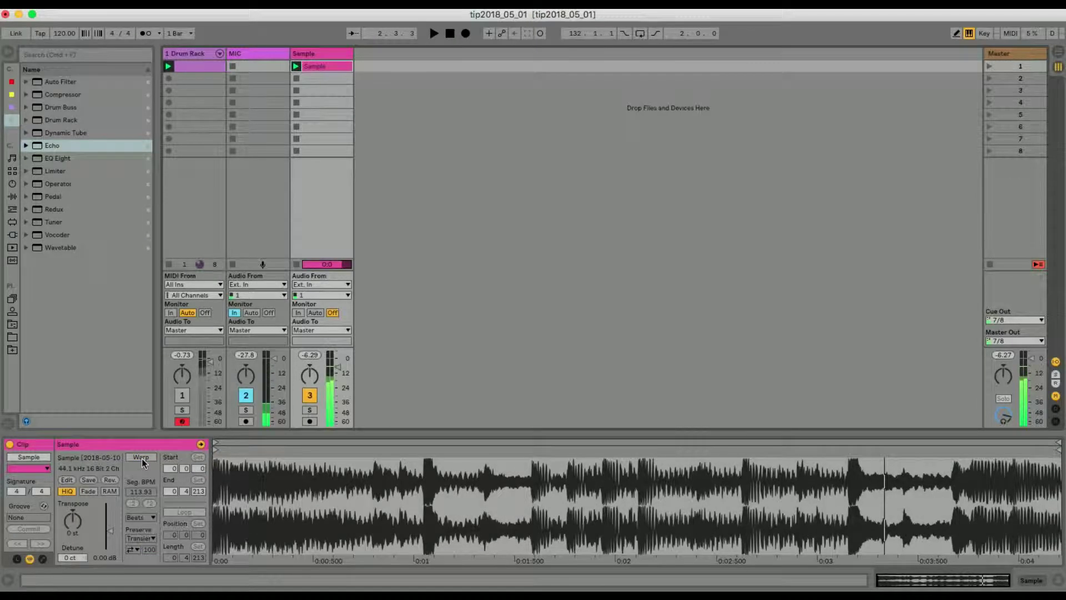
pyautogui.press('space')
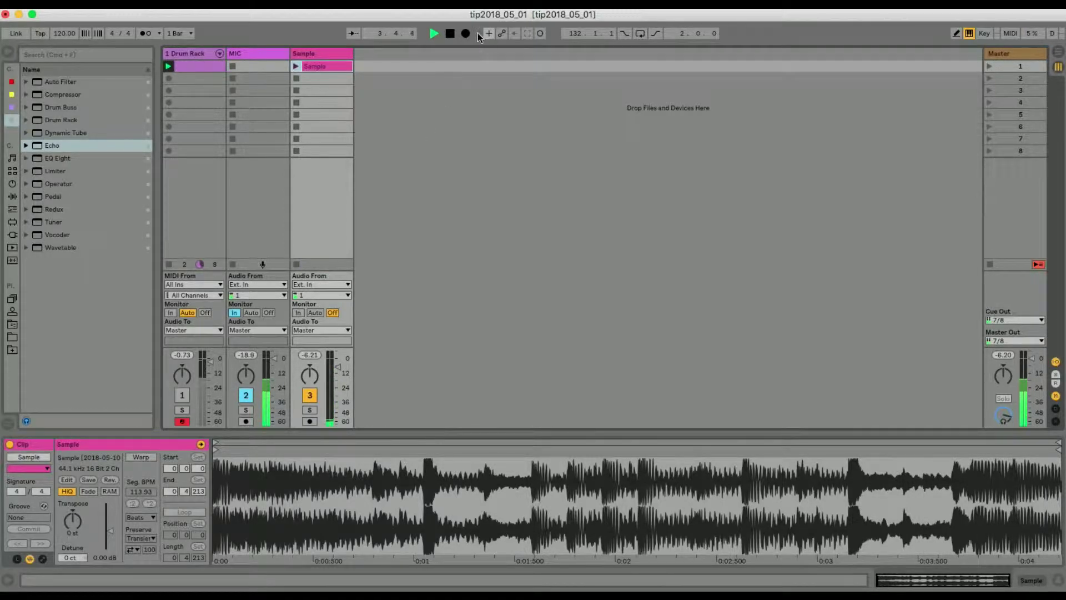
pyautogui.doubleClick(451, 35)
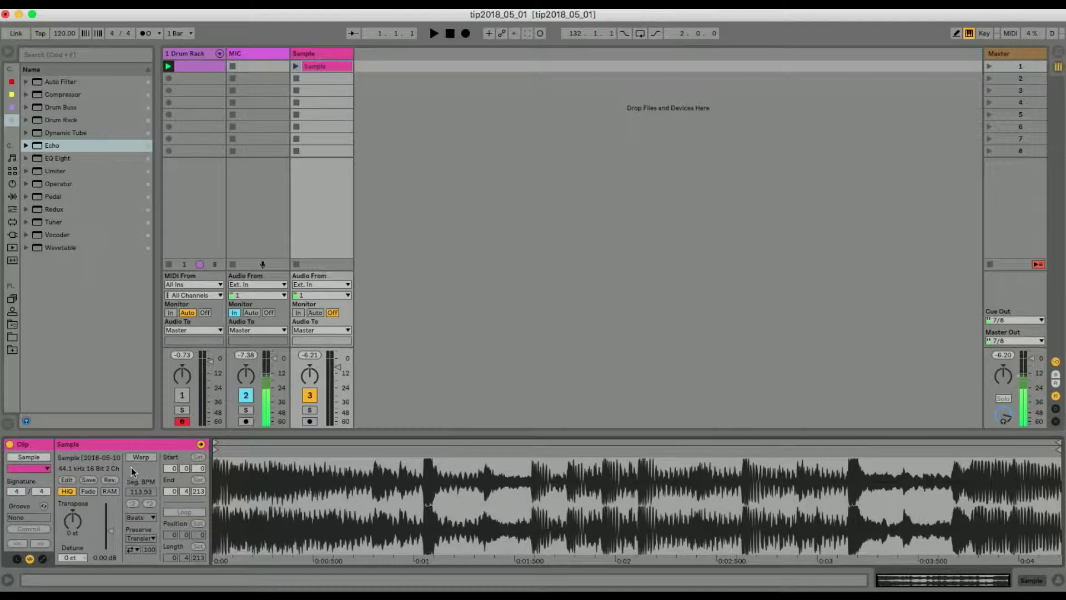
# Enable warping on the Sample clip and add warp markers at beats 1.3, 2 and 2.3.
pyautogui.click(141, 458)
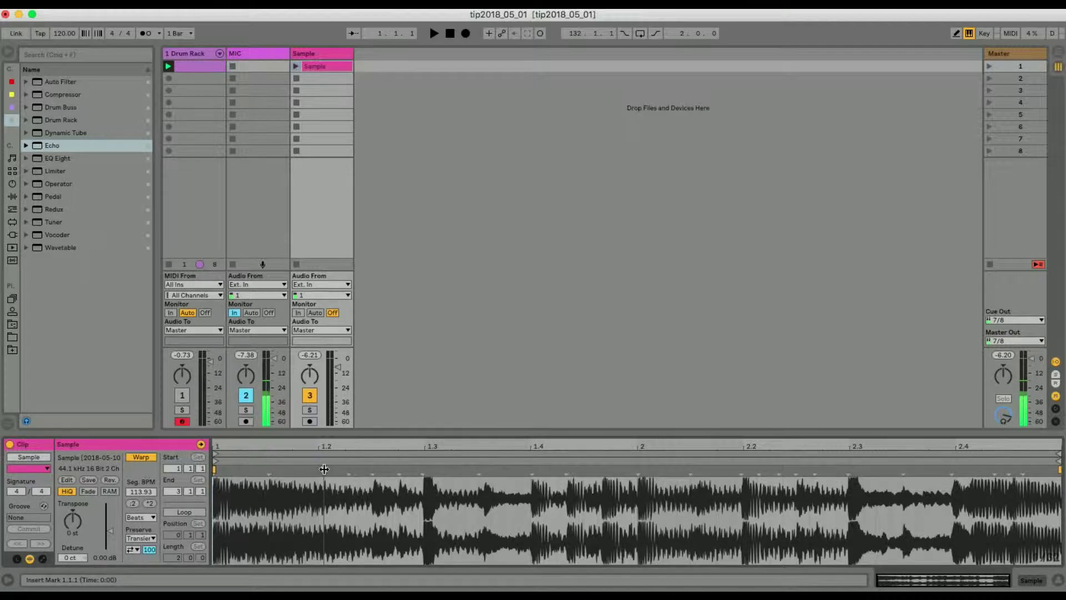
pyautogui.moveTo(324, 469); pyautogui.dragTo(321, 471)
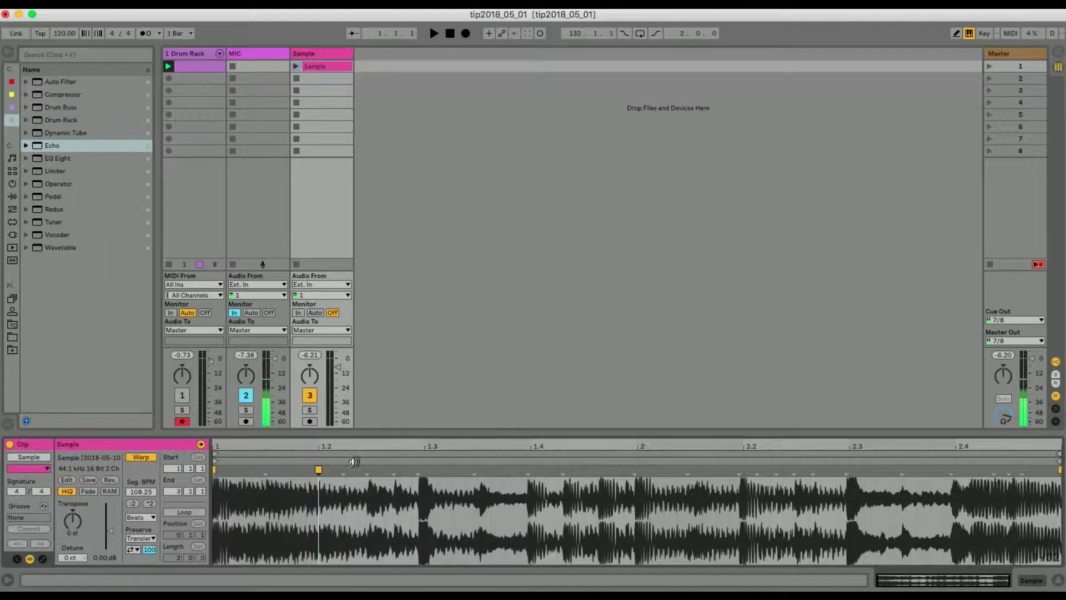
pyautogui.doubleClick(318, 469)
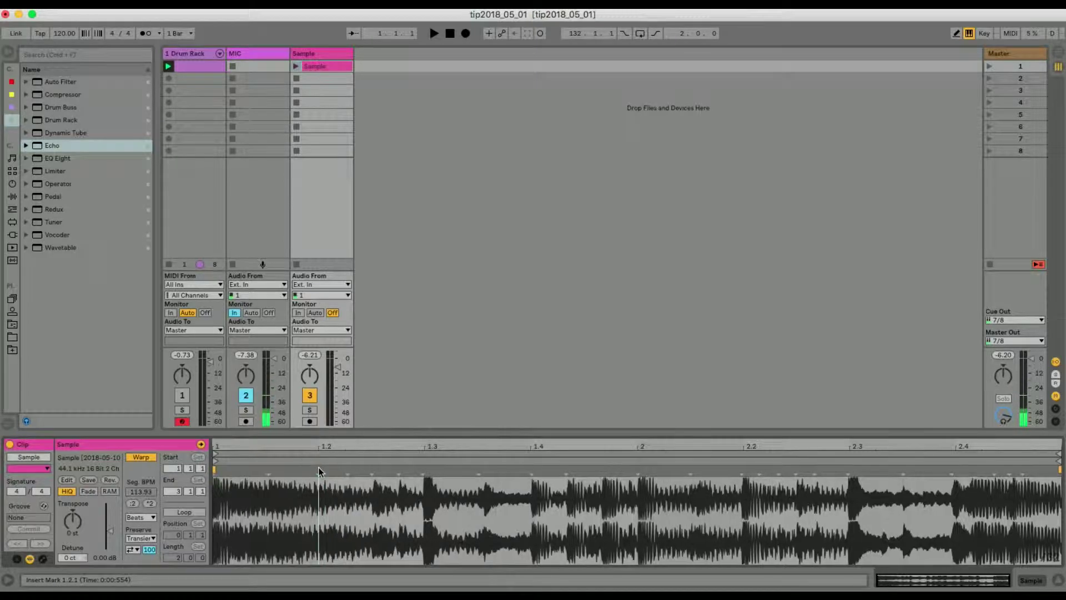
pyautogui.doubleClick(423, 469)
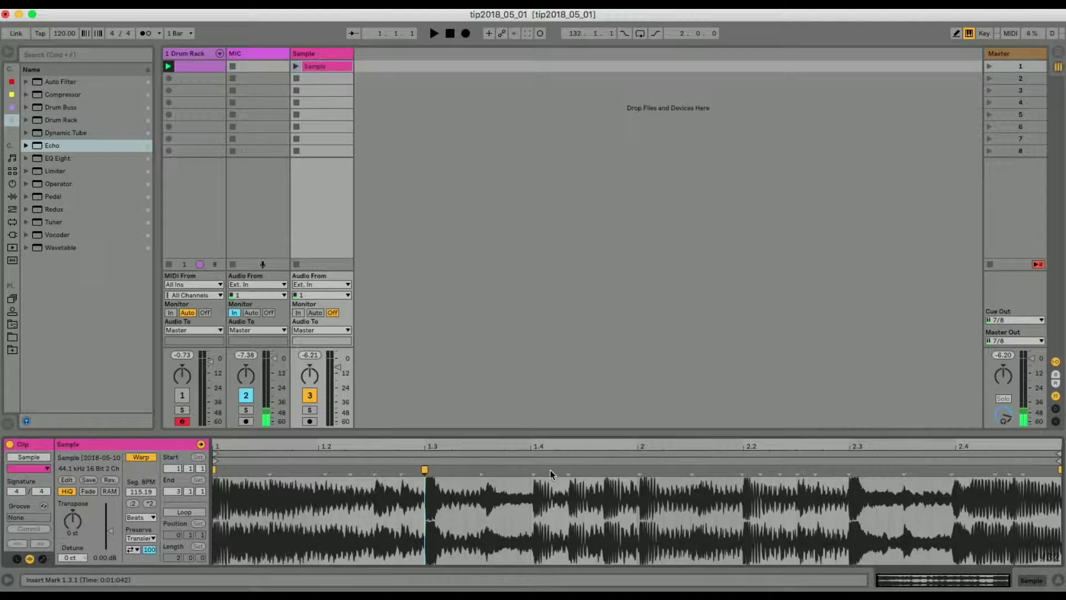
pyautogui.doubleClick(638, 470)
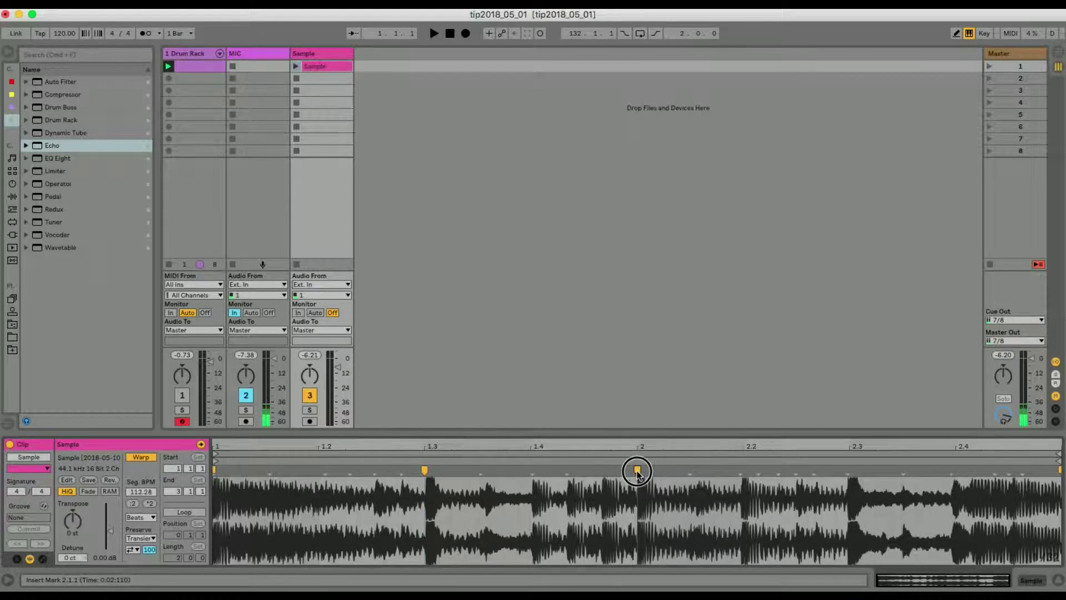
pyautogui.doubleClick(849, 469)
# Arm the Sample audio track for recording and launch its clip to audition the warped timing.
pyautogui.press('space')
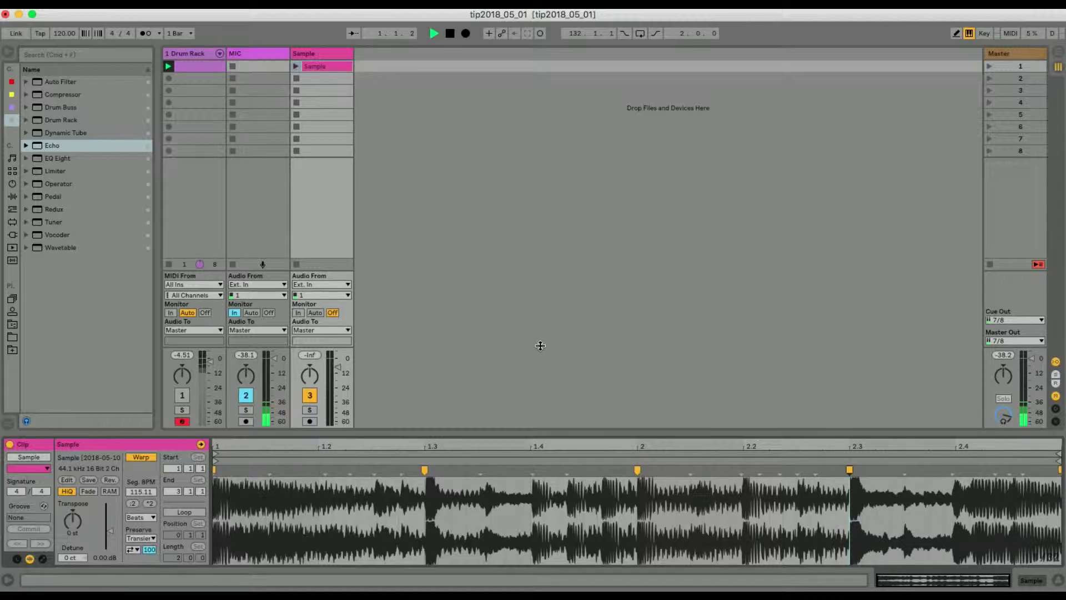
pyautogui.press('space')
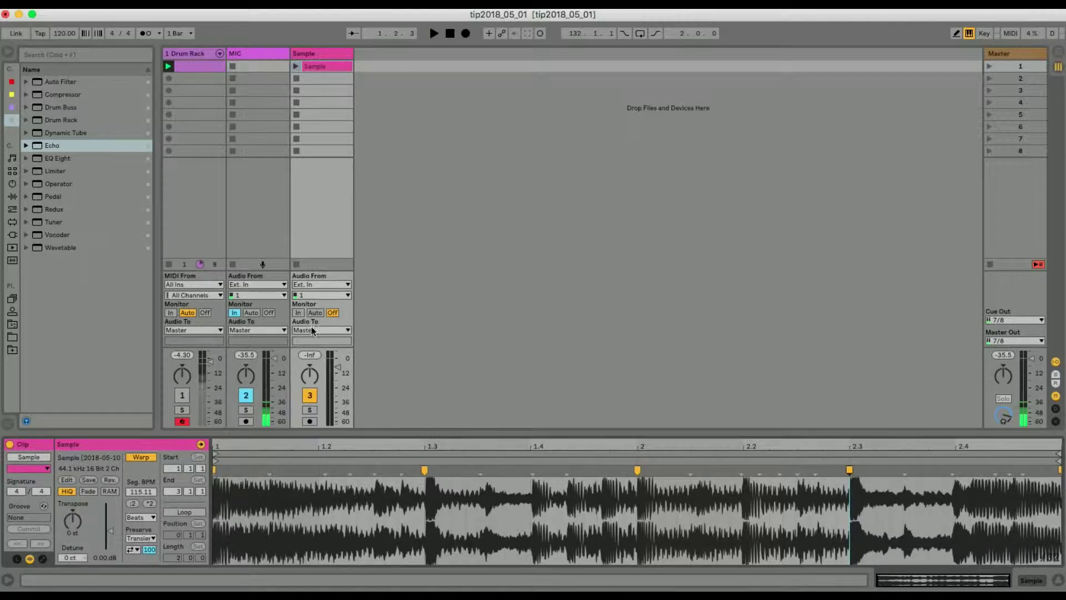
pyautogui.click(297, 67)
pyautogui.click(309, 421)
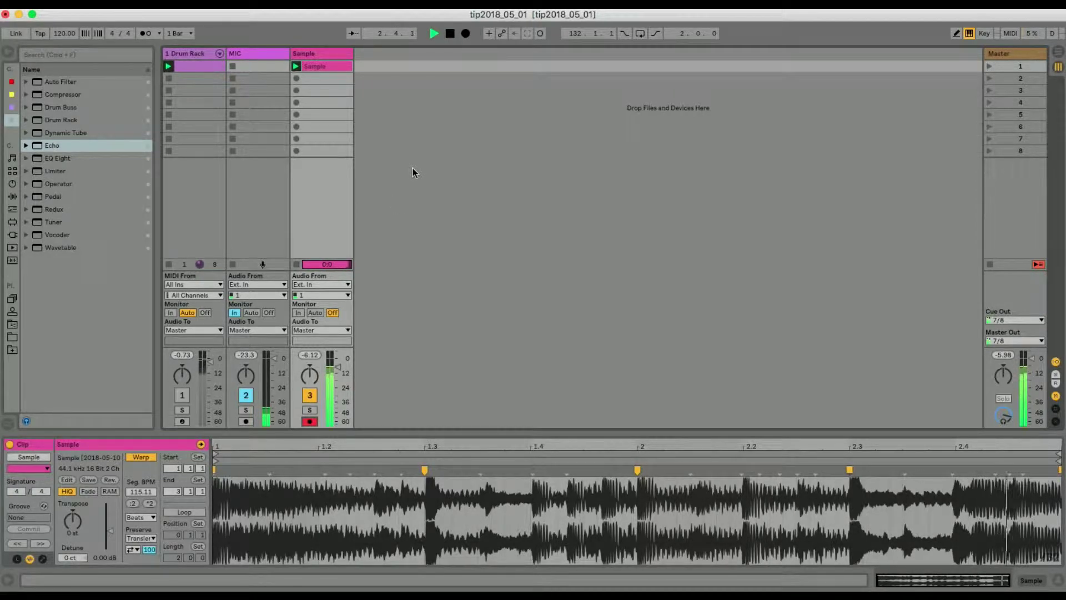
pyautogui.press('space')
pyautogui.click(297, 67)
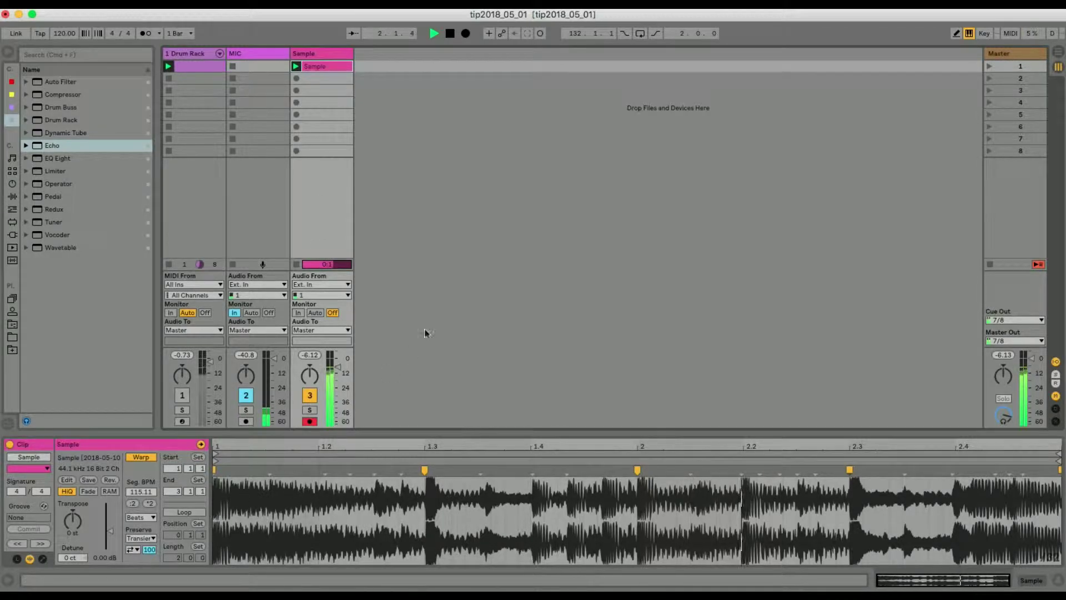
pyautogui.click(450, 34)
pyautogui.click(450, 34)
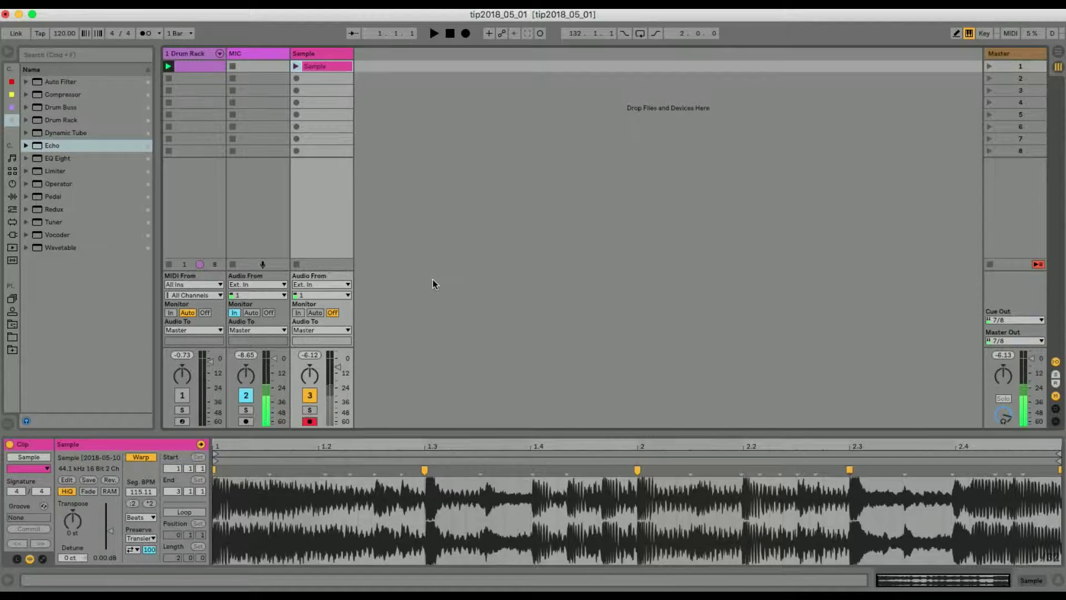
pyautogui.click(449, 34)
pyautogui.click(344, 65)
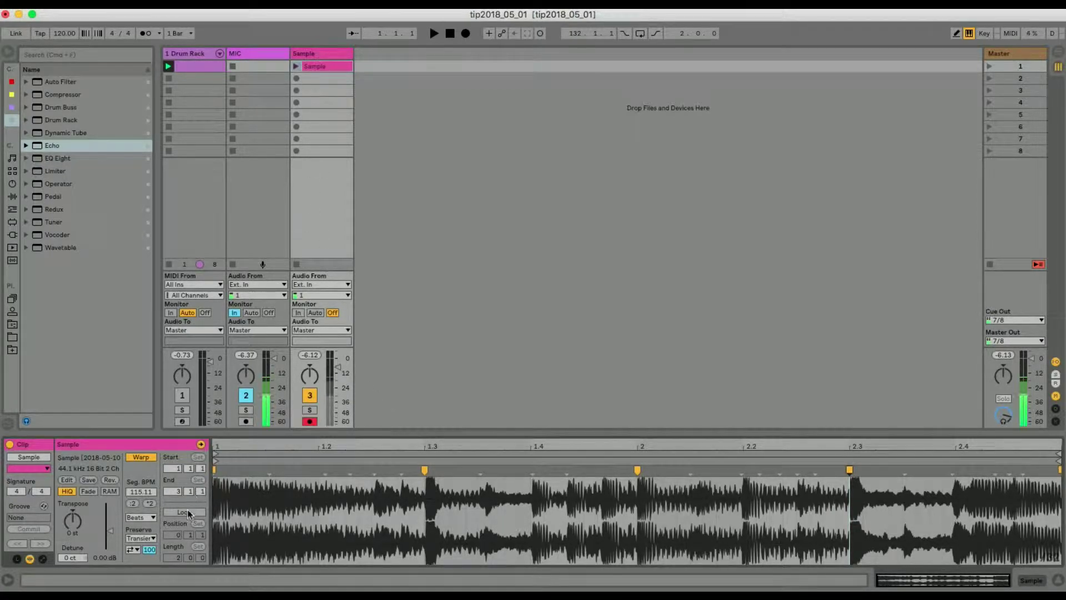
# Play the clip in short bursts to find the accent between beats 1.2 and 1.3 and add a warp marker there.
pyautogui.click(296, 66)
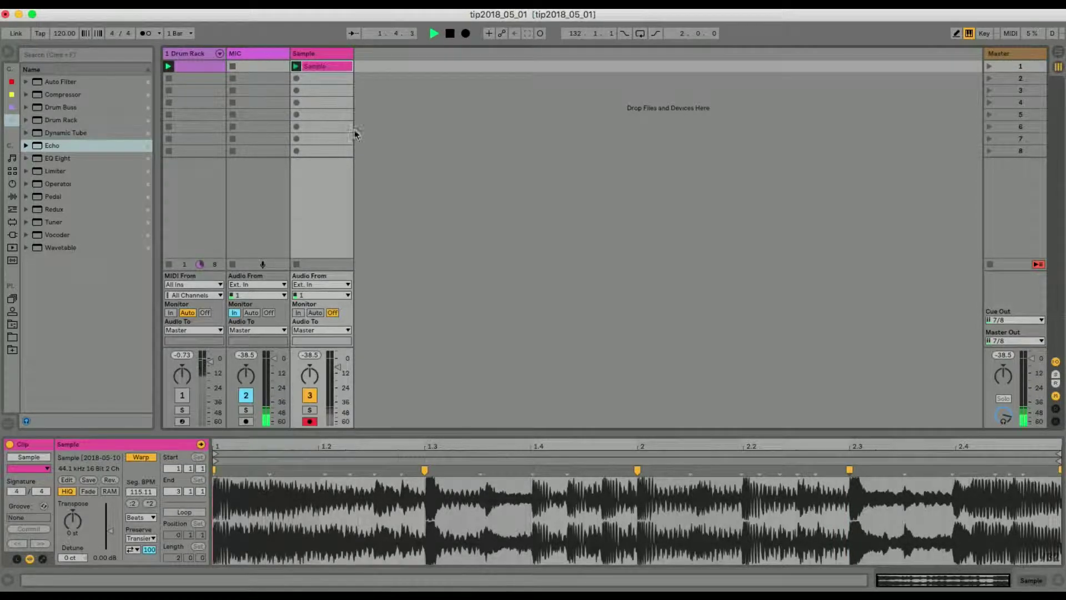
pyautogui.press('space')
pyautogui.press('space')
pyautogui.press('space')
pyautogui.press('space')
pyautogui.press('space')
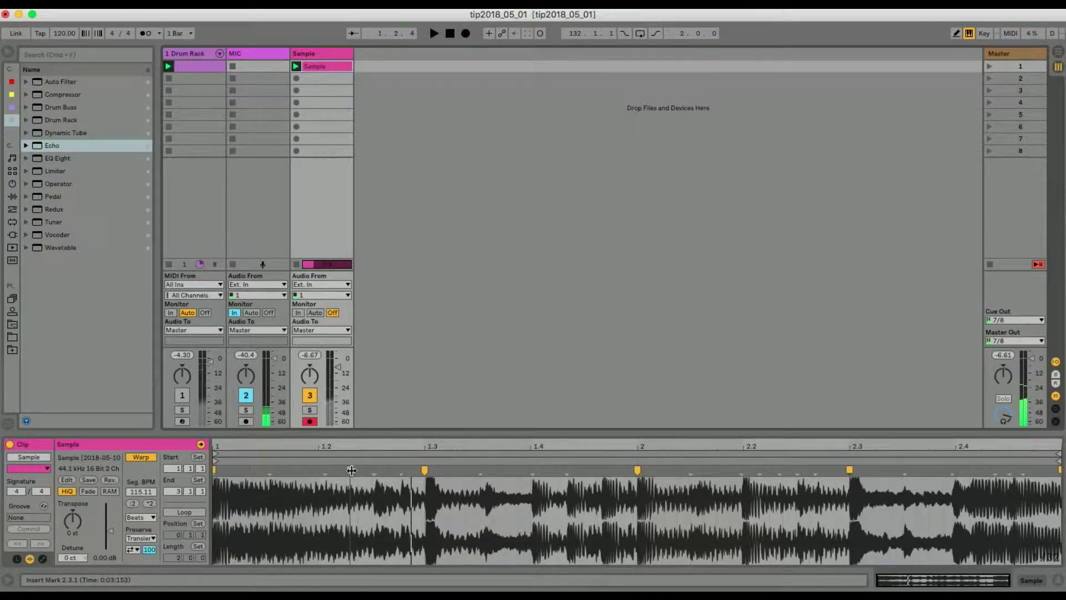
pyautogui.doubleClick(352, 471)
pyautogui.press('space')
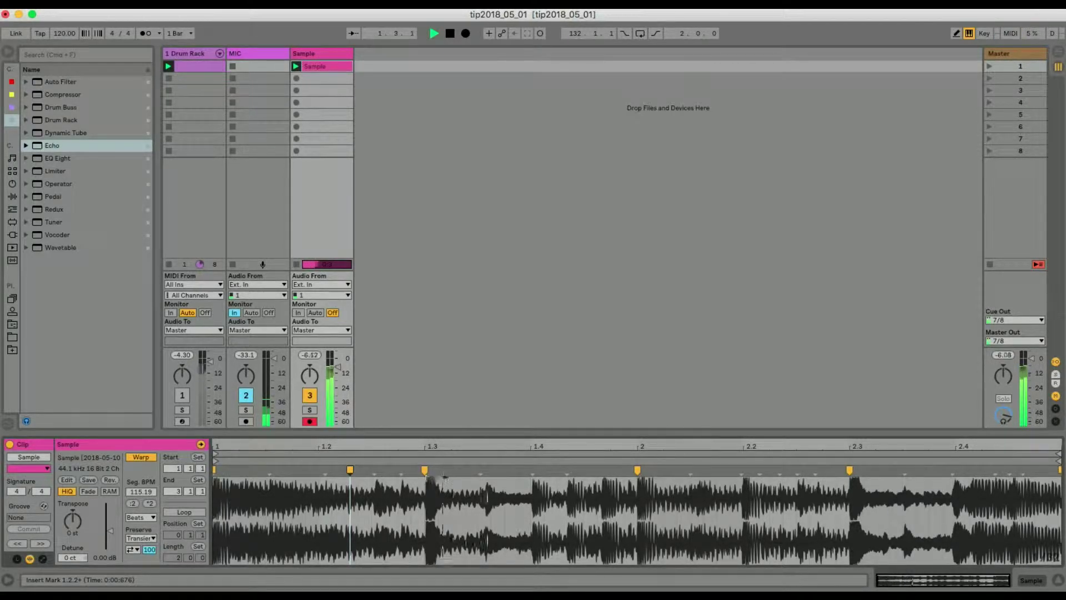
# Add warp markers at beat 1.4, midway between beats 2.2 and 2.3, and at beat 2.4.
pyautogui.doubleClick(533, 470)
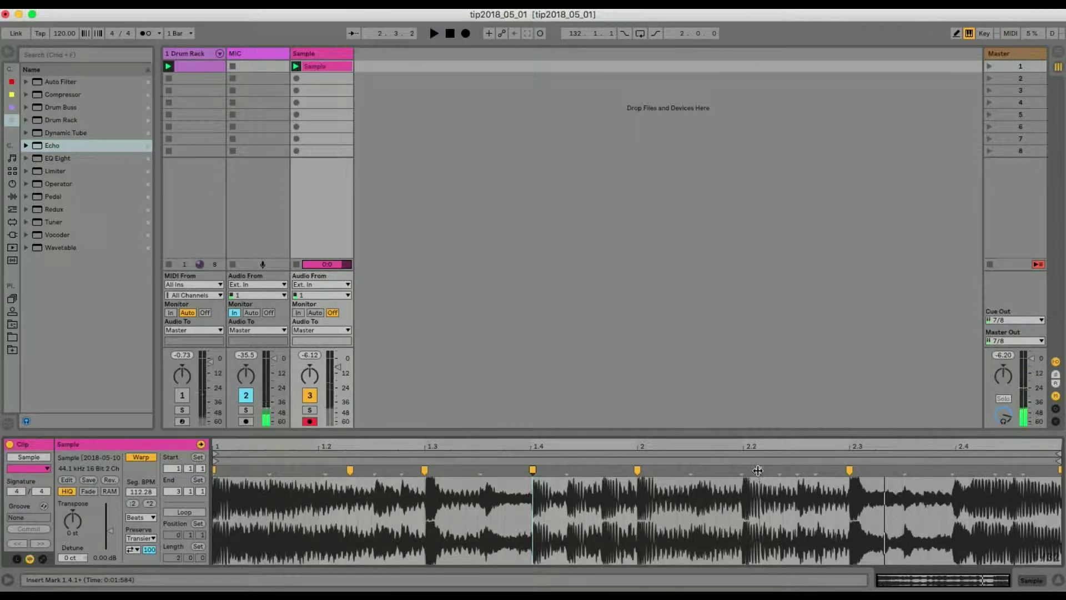
pyautogui.doubleClick(797, 471)
pyautogui.press('space')
pyautogui.doubleClick(948, 470)
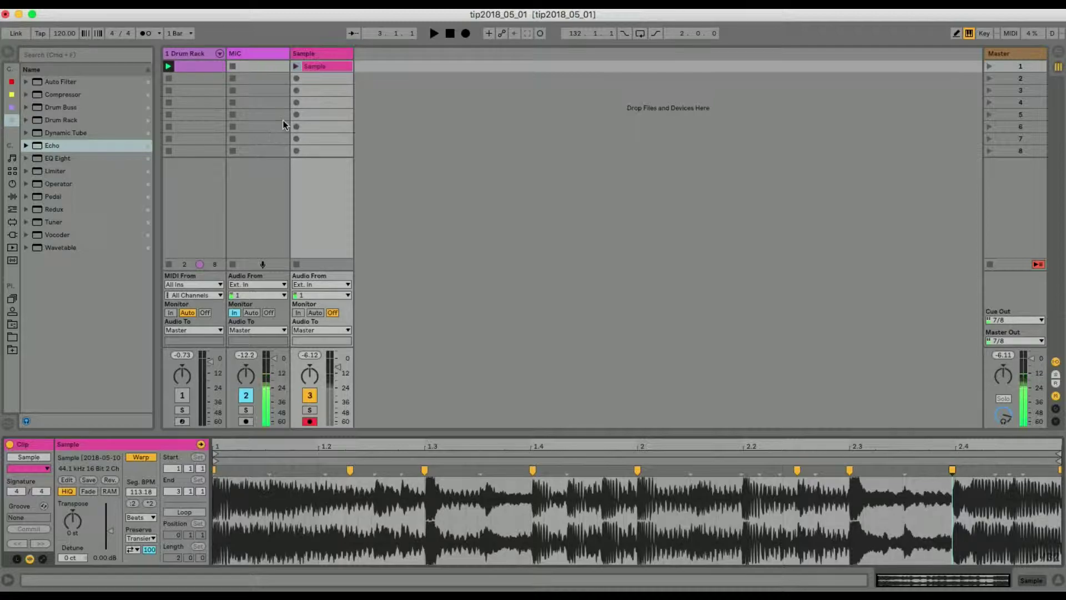
# Slice the Sample clip to a new MIDI track with one slice per warp marker and the Built-in preset, and audition the sliced clip.
pyautogui.rightClick(321, 65)
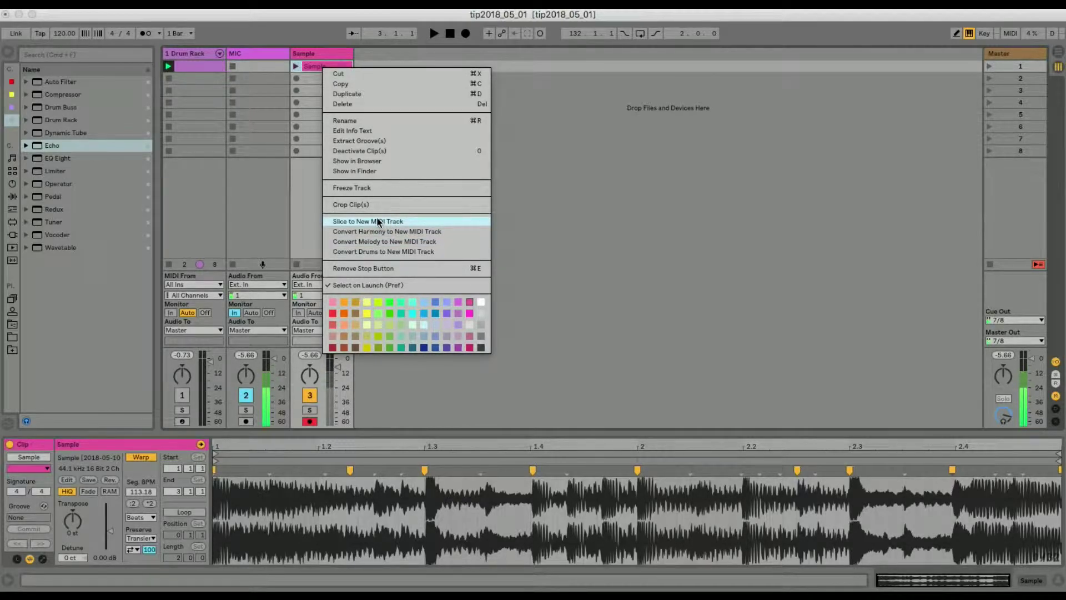
pyautogui.click(404, 221)
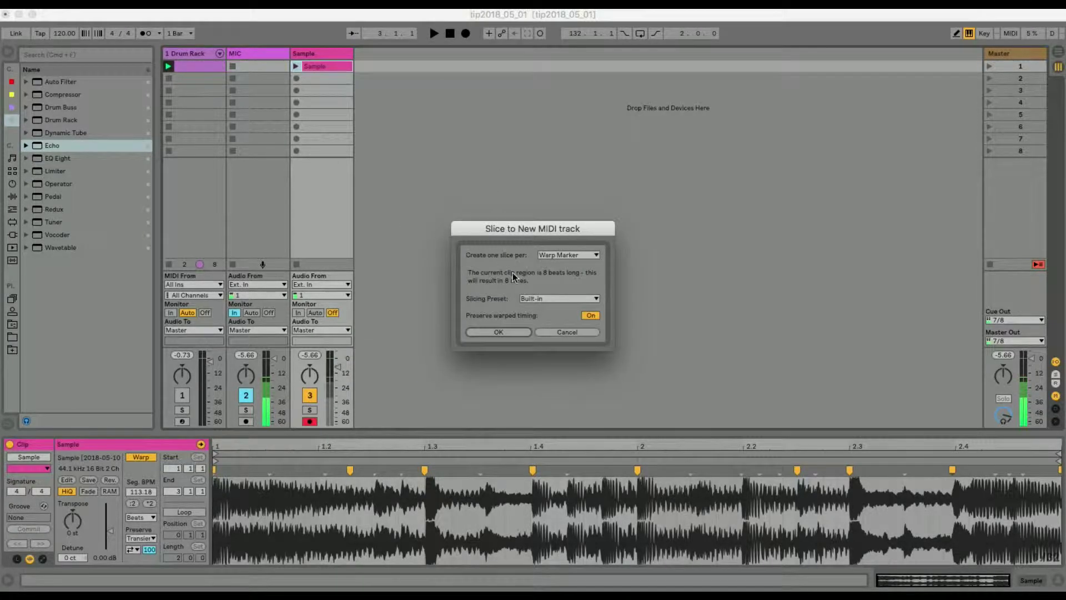
pyautogui.click(552, 256)
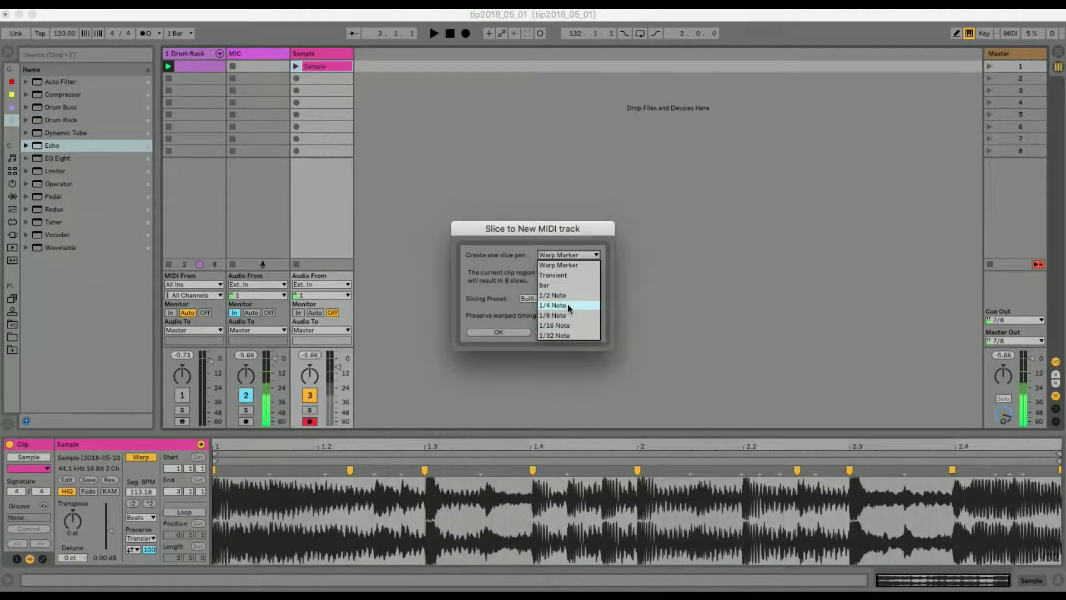
pyautogui.click(568, 265)
pyautogui.click(515, 331)
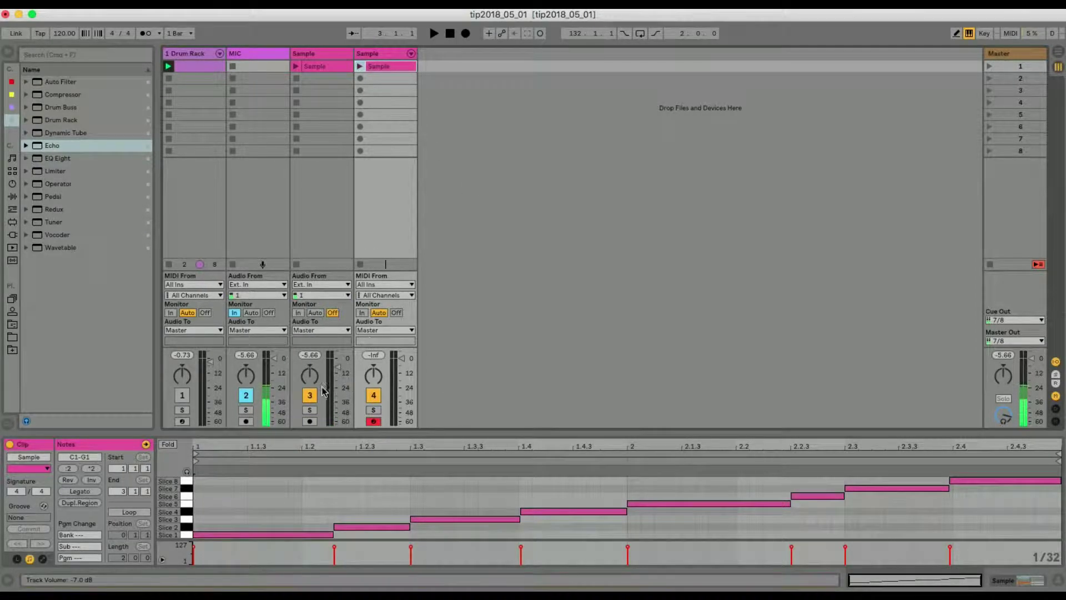
pyautogui.click(360, 66)
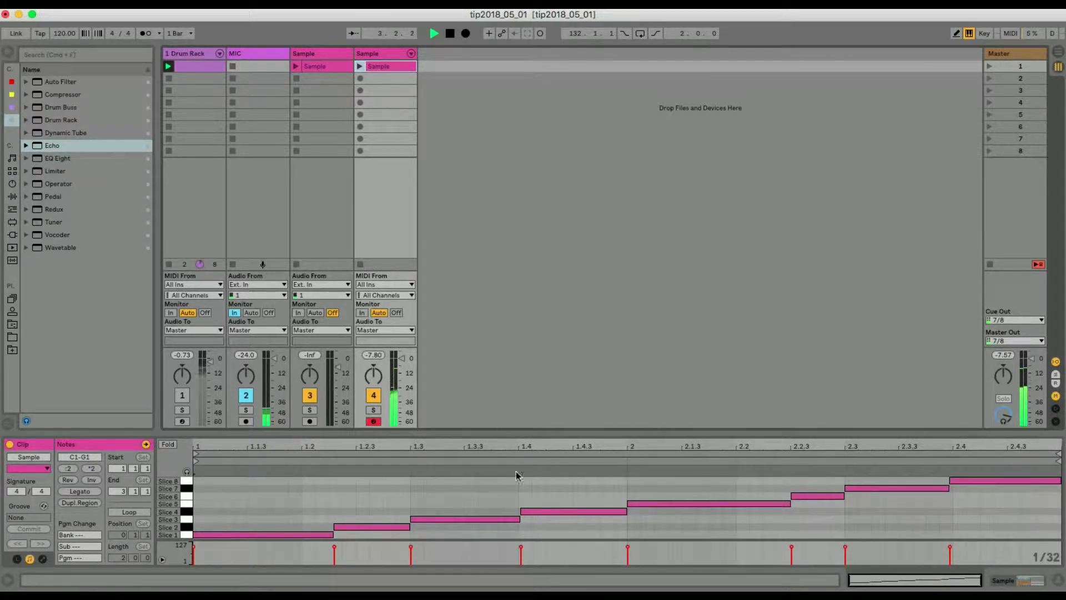
pyautogui.click(451, 33)
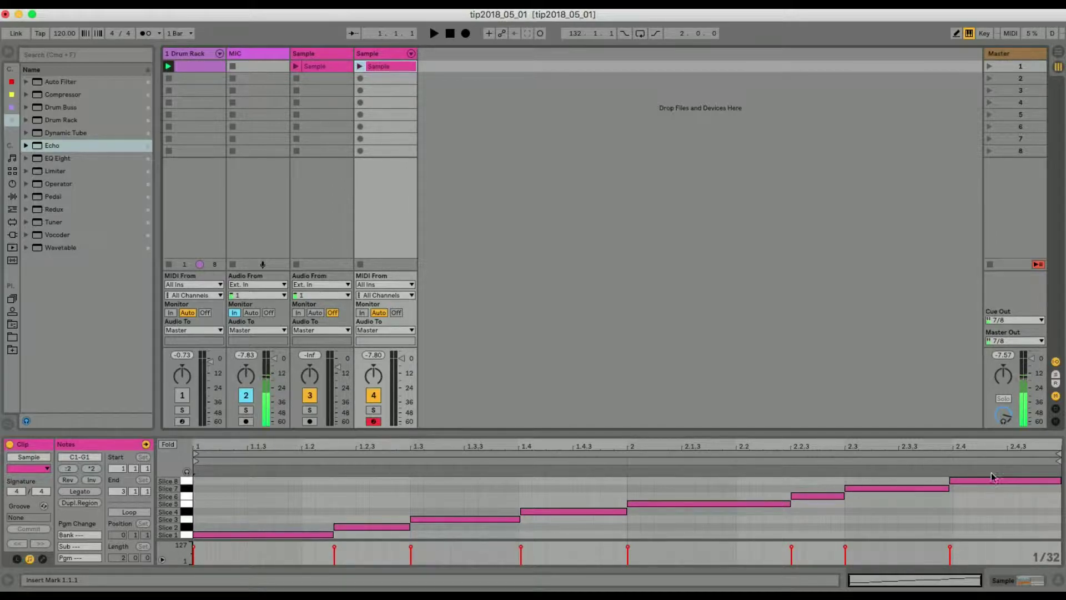
# Show the sliced Sample track's drum rack and mute that track.
pyautogui.click(379, 59)
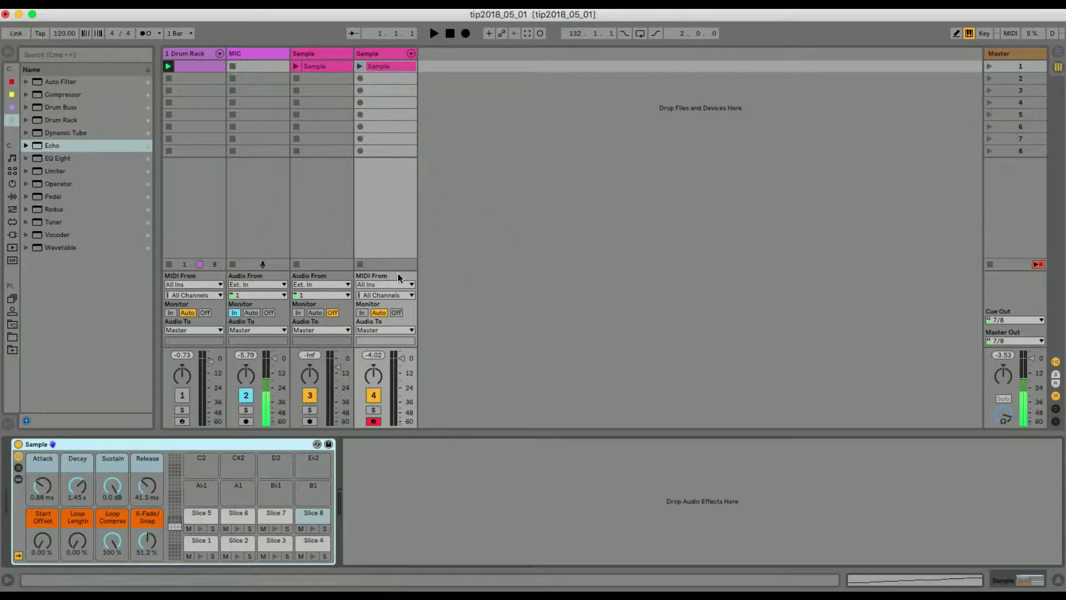
pyautogui.click(372, 396)
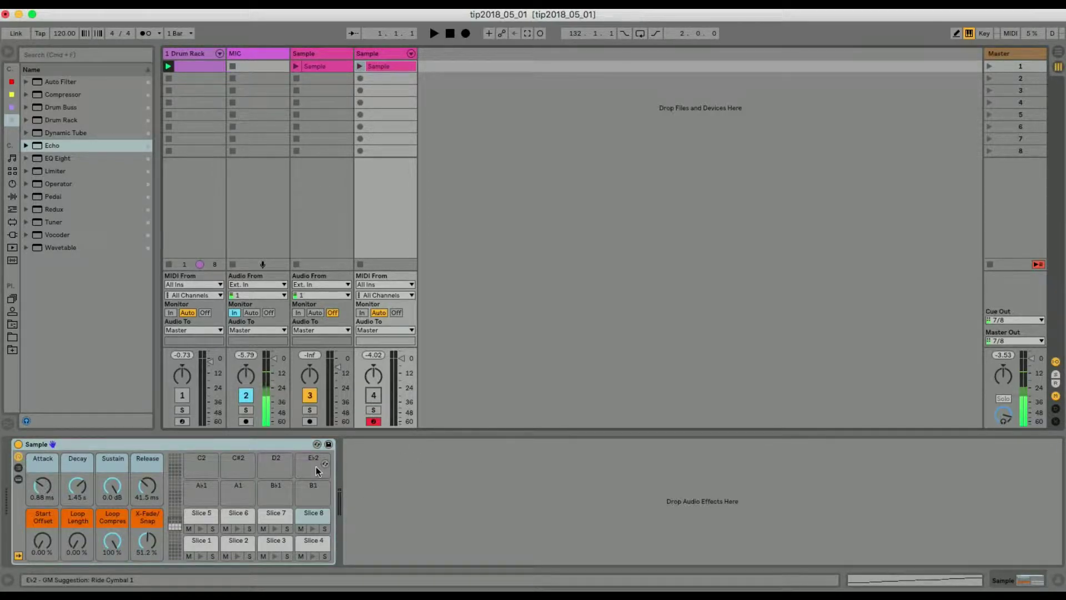
pyautogui.click(374, 395)
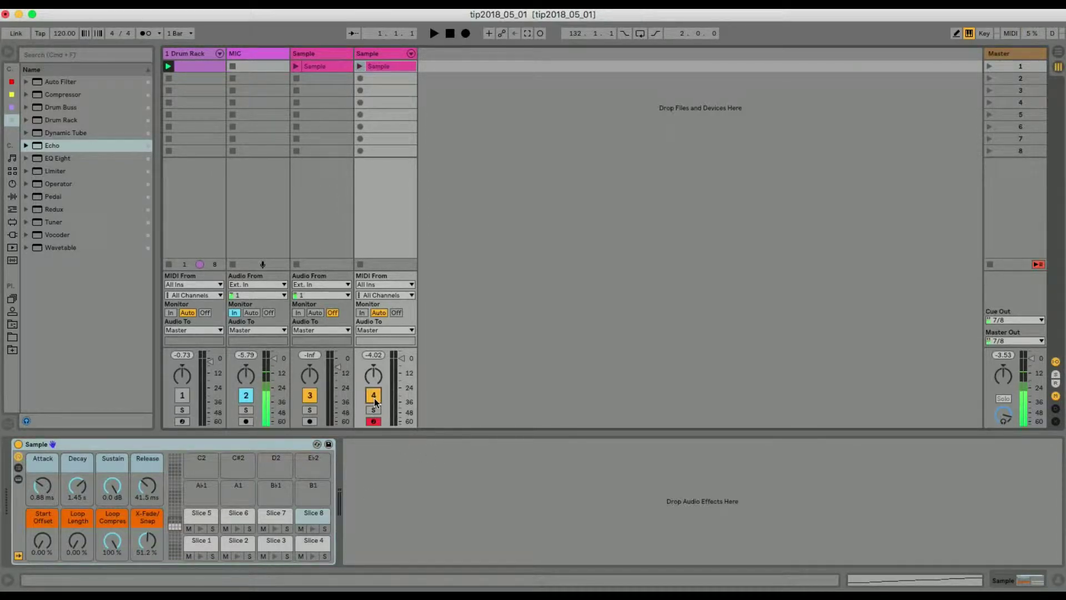
pyautogui.click(374, 399)
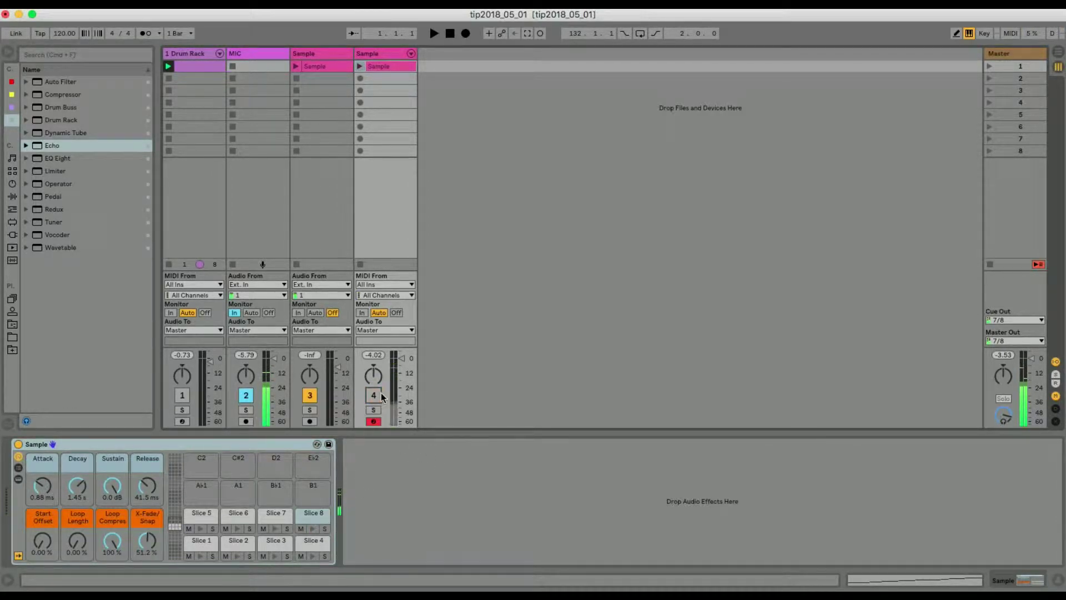
# Unmute the 1 Drum Rack track and select its Sample pad for editing.
pyautogui.click(182, 396)
pyautogui.click(195, 53)
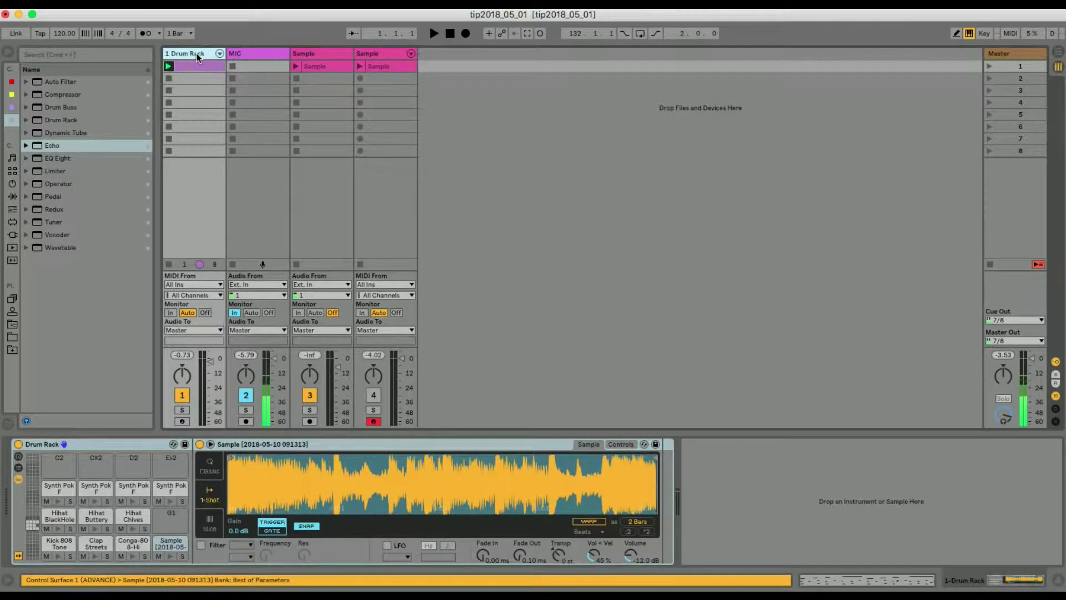
pyautogui.click(171, 544)
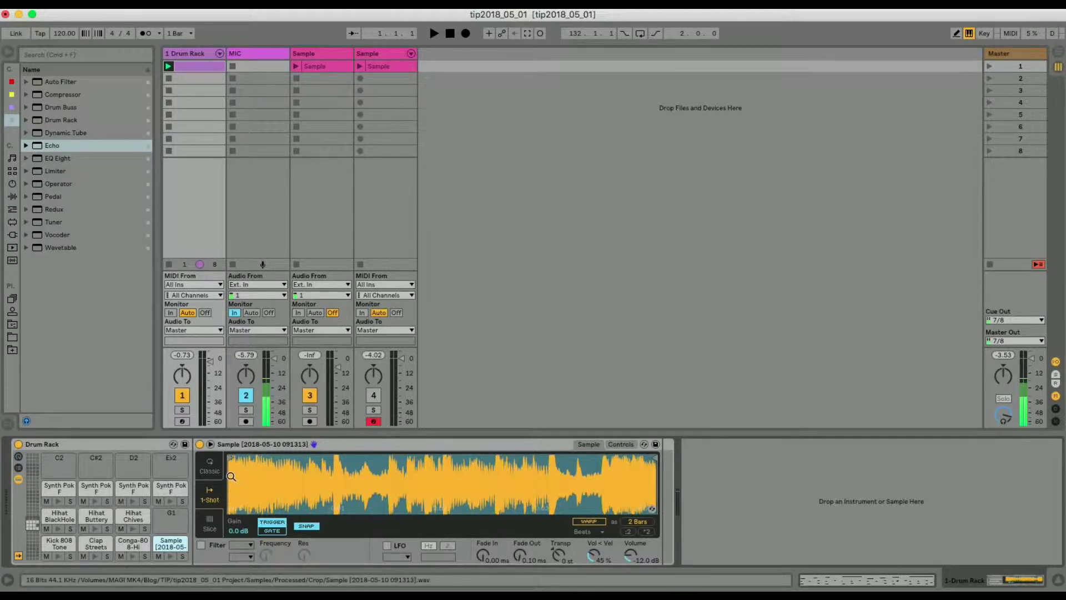
# Move the Sample pad's start point to the onset of the sample's last beat, zooming in on the waveform for accuracy.
pyautogui.moveTo(231, 456); pyautogui.dragTo(312, 456)
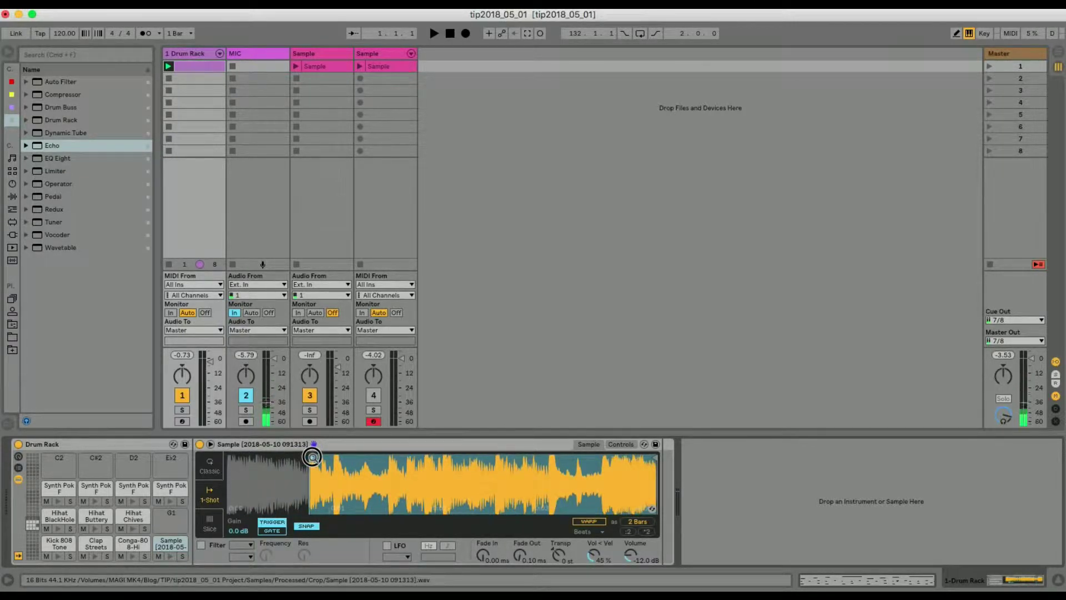
pyautogui.click(165, 557)
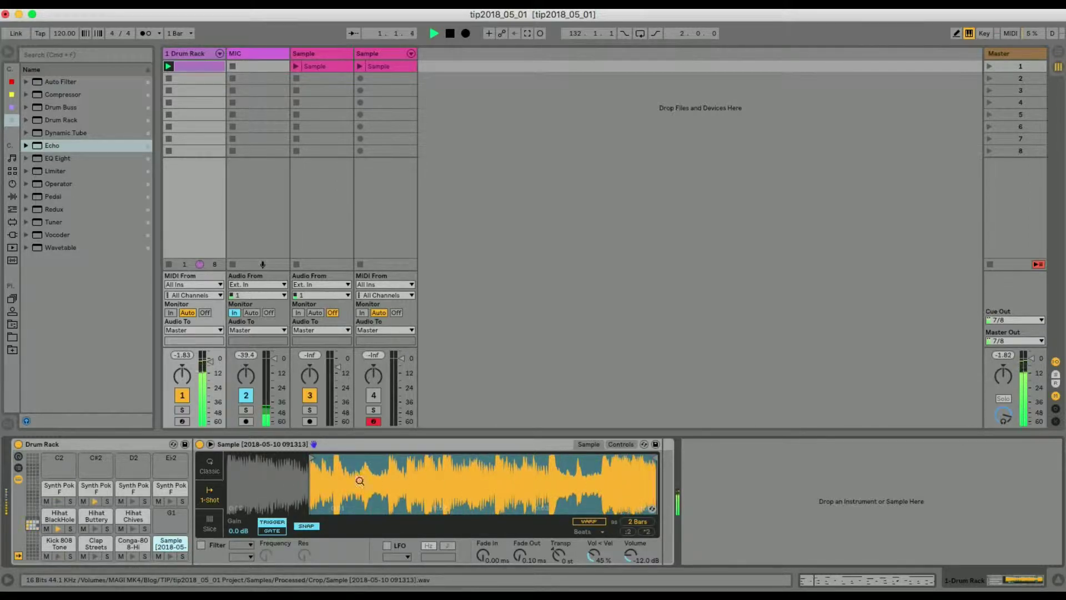
pyautogui.moveTo(310, 457)
pyautogui.mouseDown()
pyautogui.moveTo(598, 478)
pyautogui.moveTo(593, 496)
pyautogui.moveTo(468, 533)
pyautogui.mouseUp()
pyautogui.moveTo(467, 459)
pyautogui.mouseDown()
pyautogui.moveTo(528, 489)
pyautogui.moveTo(528, 536)
pyautogui.mouseUp()
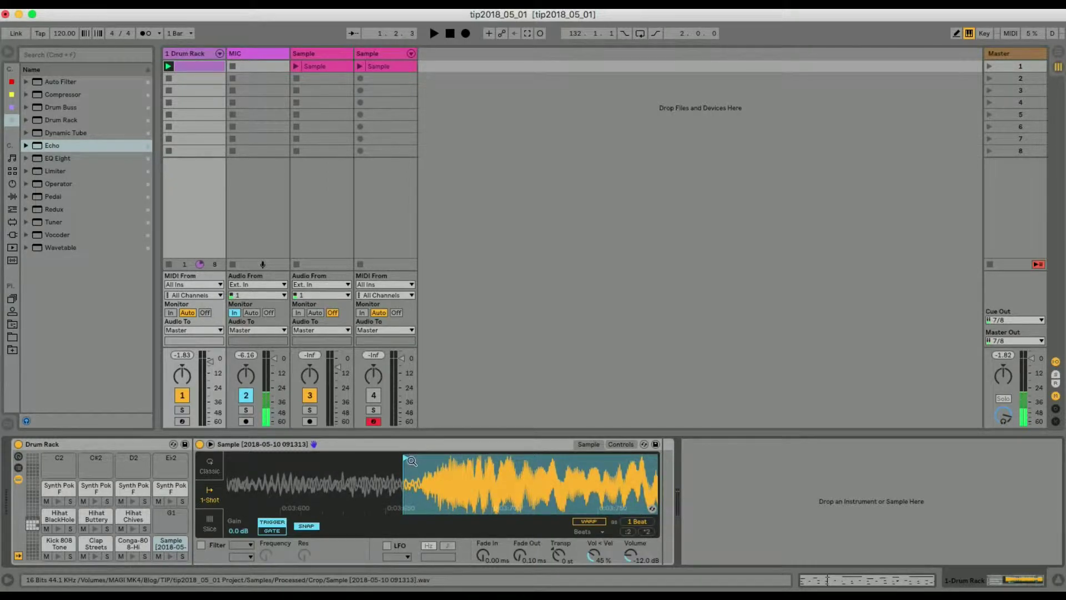
pyautogui.moveTo(404, 458); pyautogui.dragTo(421, 458)
pyautogui.moveTo(478, 479); pyautogui.dragTo(478, 503)
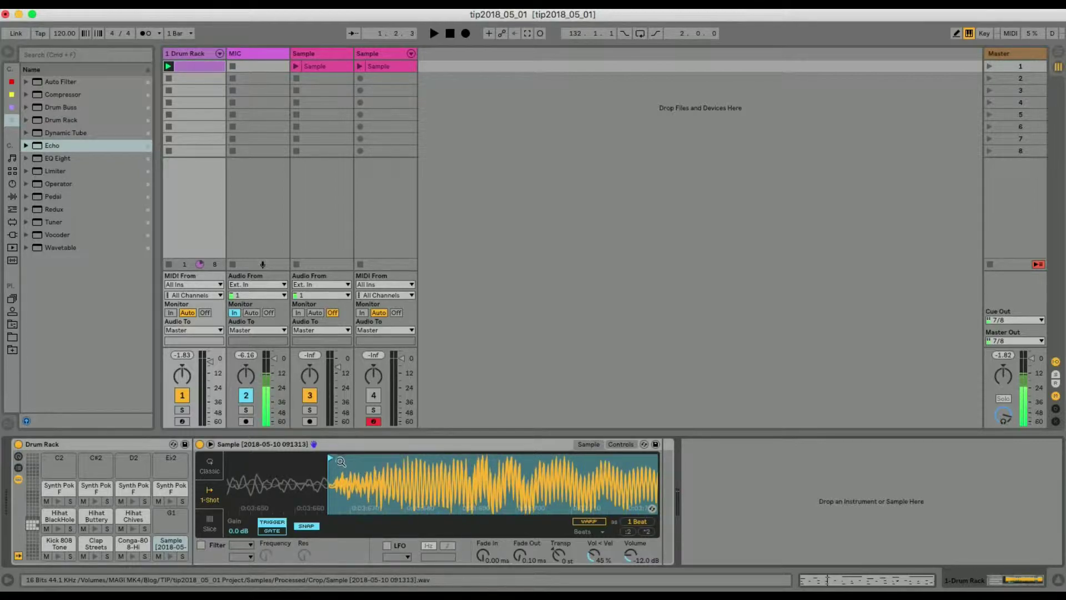
# Fine-tune the Sample pad's start point to sit on the exact onset of the waveform.
pyautogui.moveTo(332, 458)
pyautogui.mouseDown()
pyautogui.moveTo(357, 489)
pyautogui.moveTo(455, 478)
pyautogui.mouseUp()
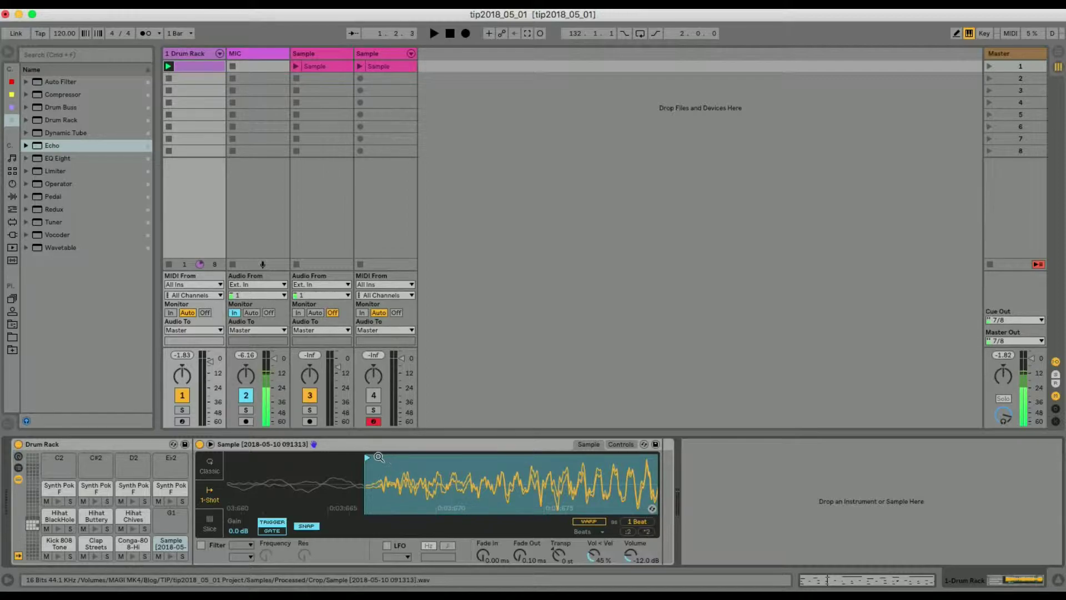
pyautogui.moveTo(384, 468); pyautogui.dragTo(312, 461)
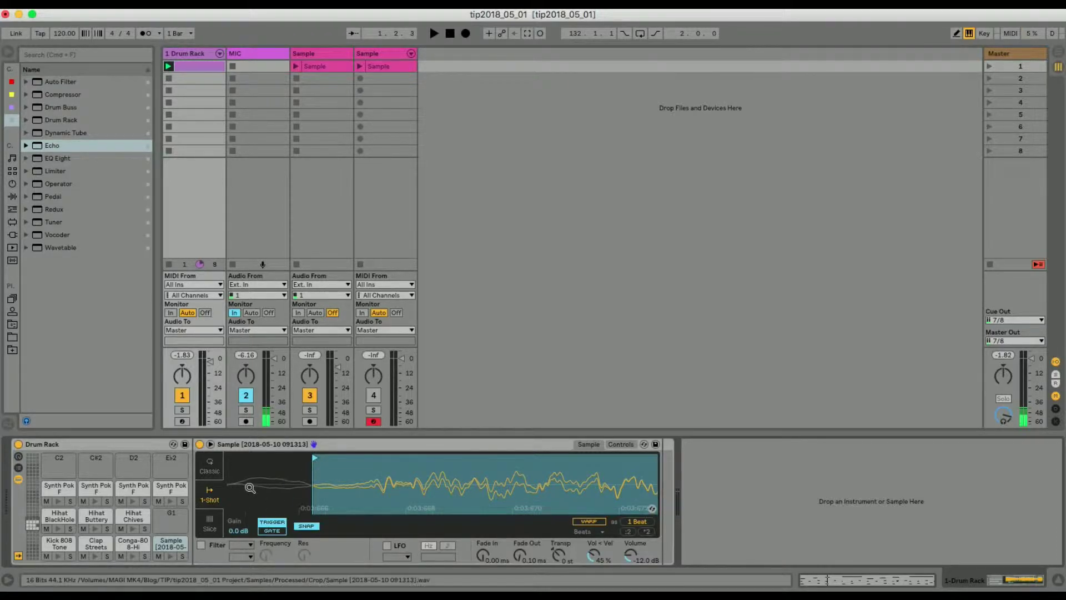
# Arm the 1 Drum Rack track and set the Sample pad's fade-in to 68.9 ms.
pyautogui.click(183, 422)
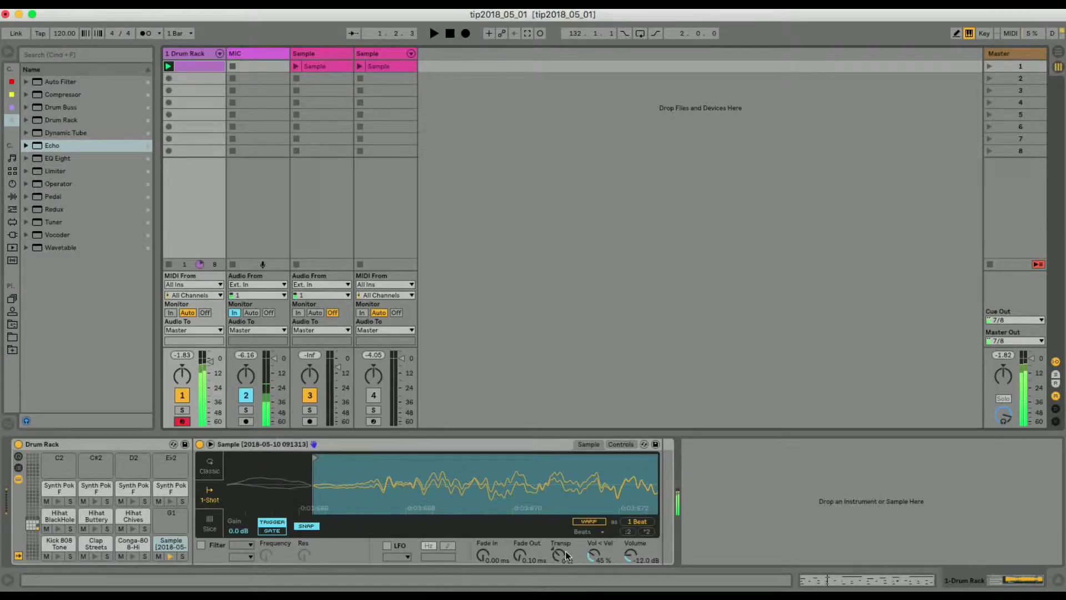
pyautogui.moveTo(494, 551); pyautogui.dragTo(494, 537)
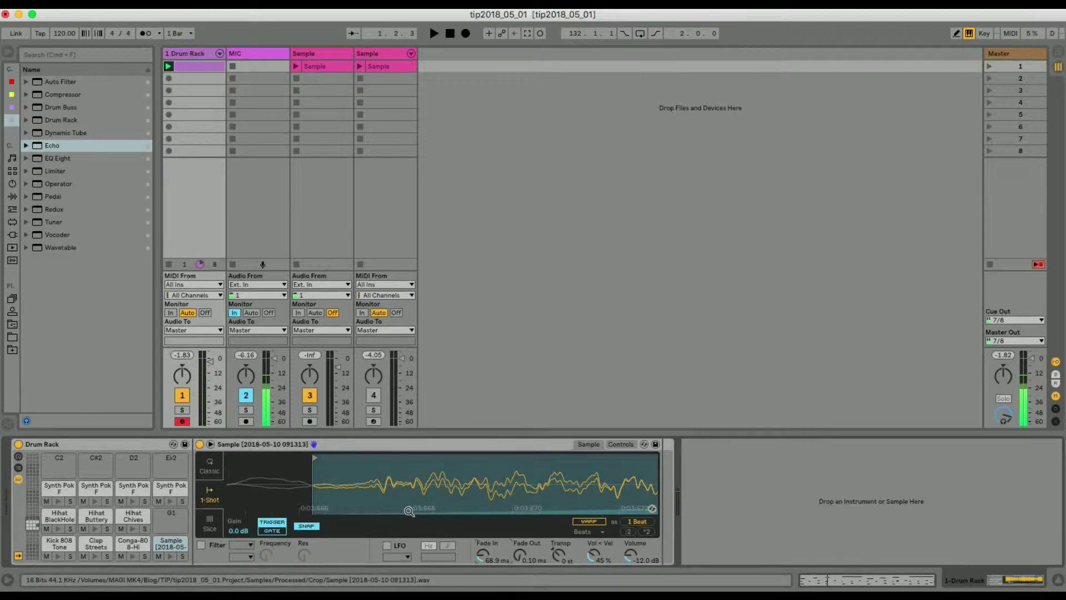
pyautogui.moveTo(538, 472); pyautogui.dragTo(539, 405)
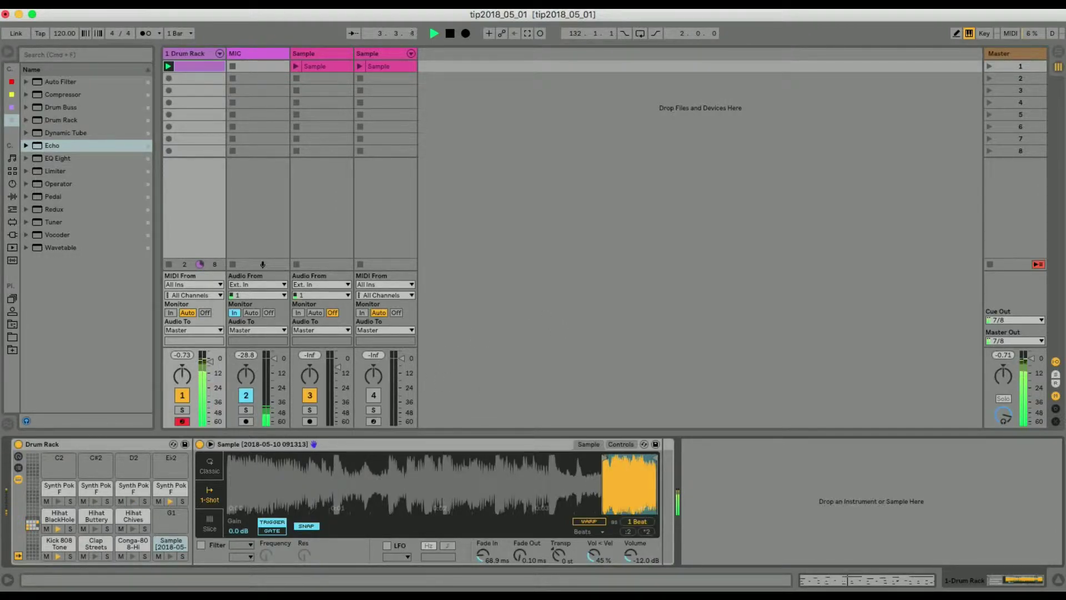
# Show the Drum Rack's individual pad chains in the mixer and open the Sample pad's Simpler.
pyautogui.doubleClick(173, 540)
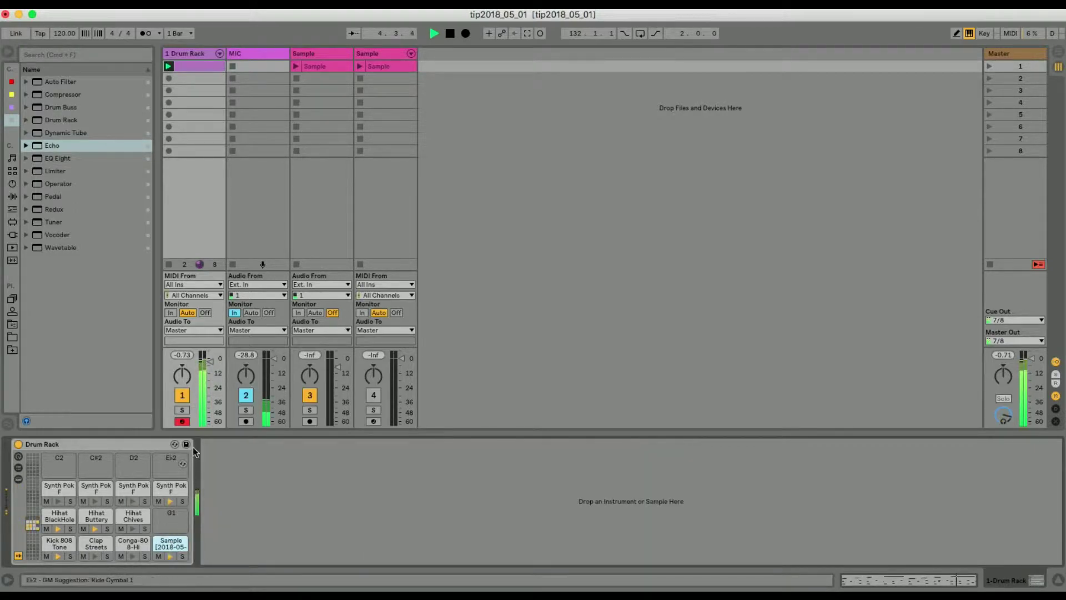
pyautogui.click(220, 53)
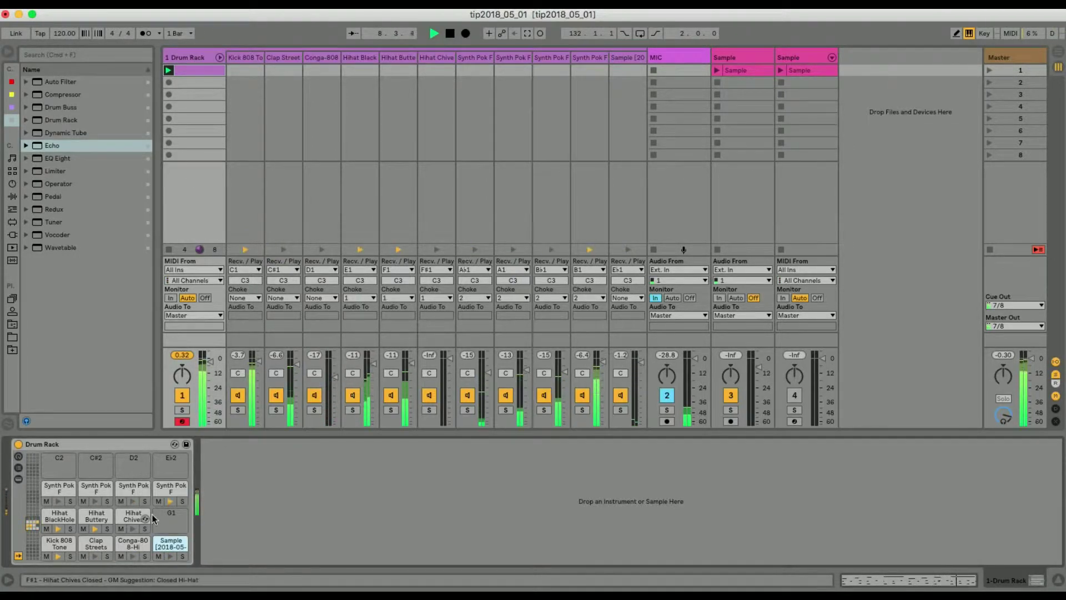
pyautogui.click(172, 543)
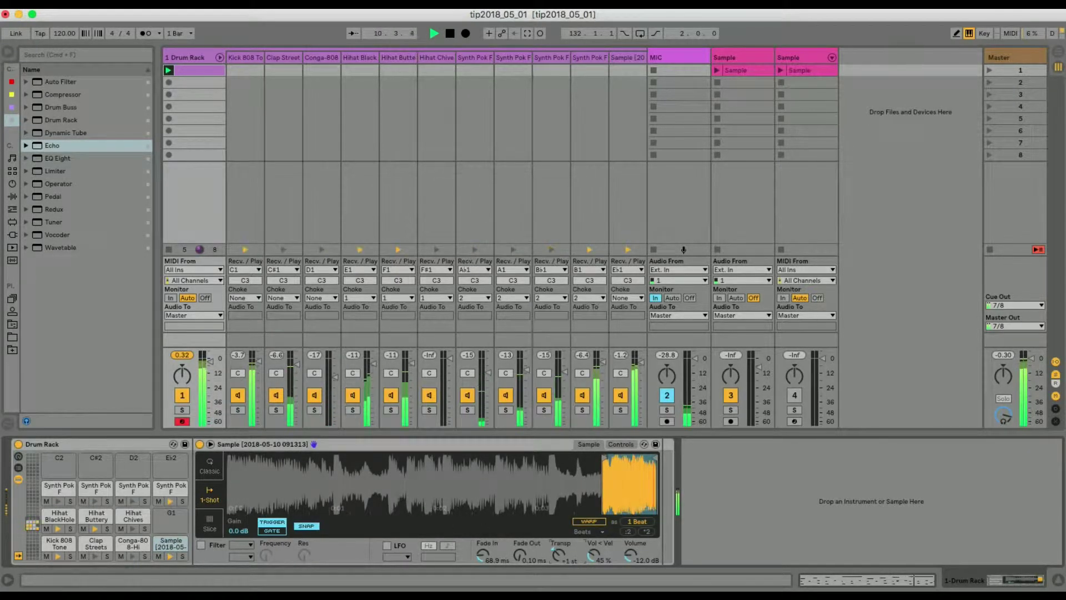
# Transpose the Sample pad down to -5 st while the beat plays.
pyautogui.moveTo(558, 554); pyautogui.dragTo(558, 563)
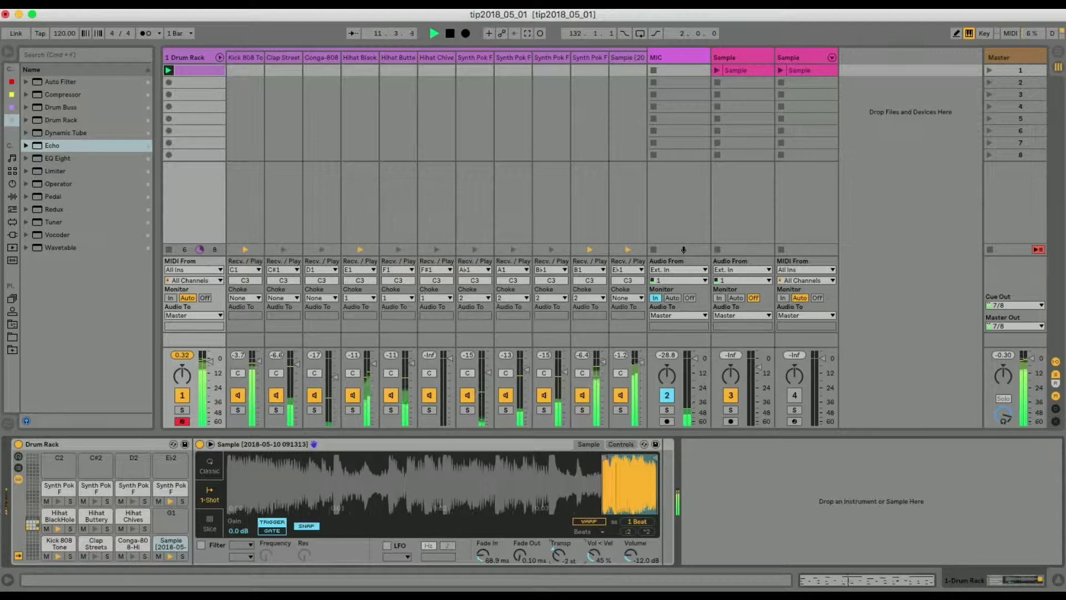
pyautogui.moveTo(559, 555); pyautogui.dragTo(559, 560)
pyautogui.moveTo(559, 554); pyautogui.dragTo(559, 553)
pyautogui.click(168, 544)
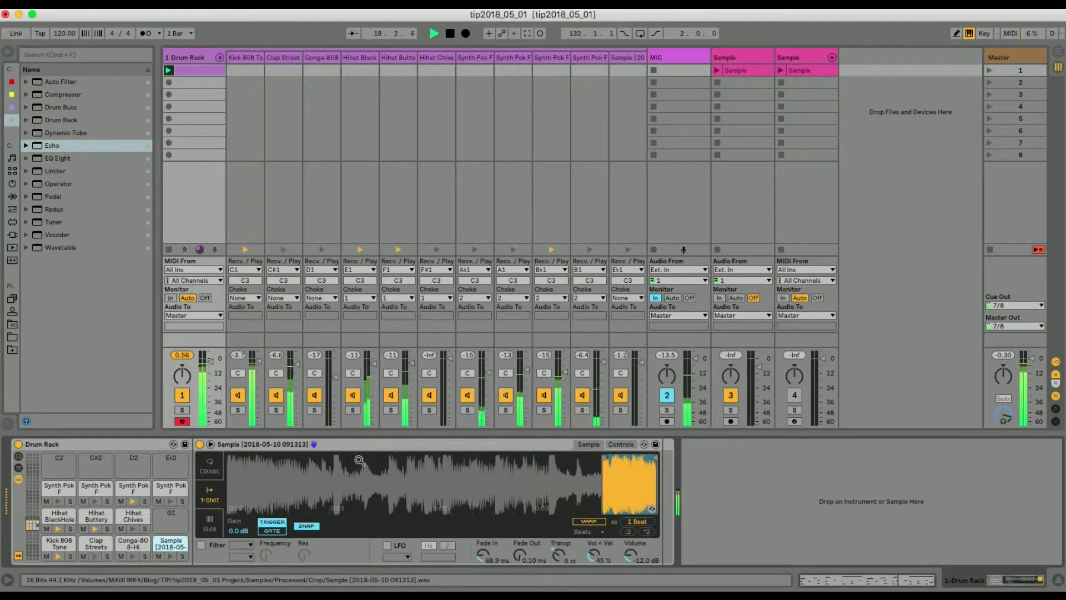
# Add Echo after the Sample pad's Simpler and set the pad's transposition to -4 st.
pyautogui.doubleClick(164, 541)
pyautogui.doubleClick(164, 540)
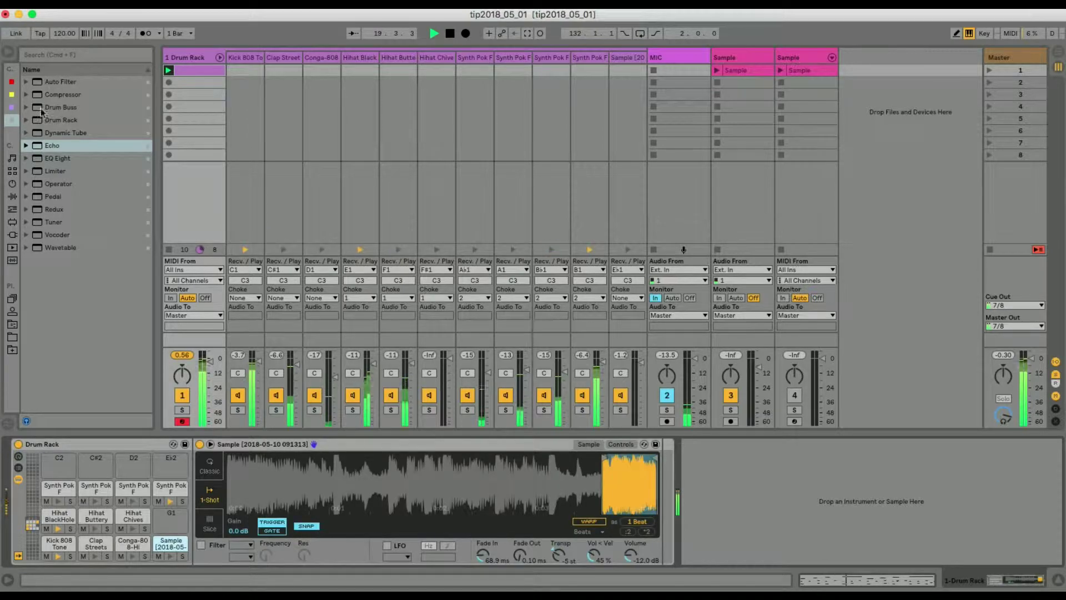
pyautogui.moveTo(53, 146); pyautogui.dragTo(664, 476)
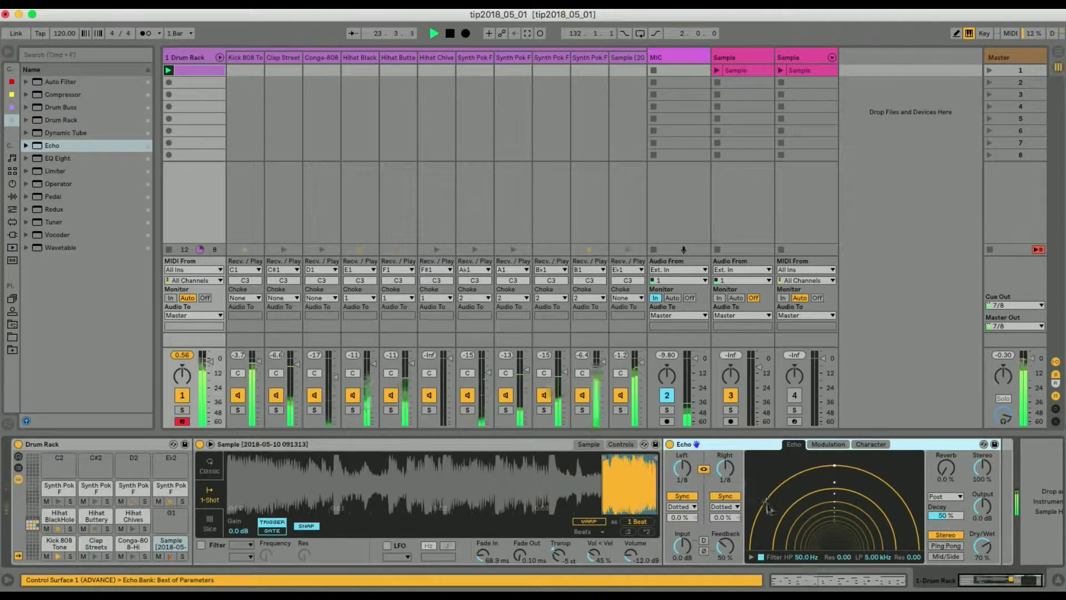
pyautogui.moveTo(557, 557); pyautogui.dragTo(558, 554)
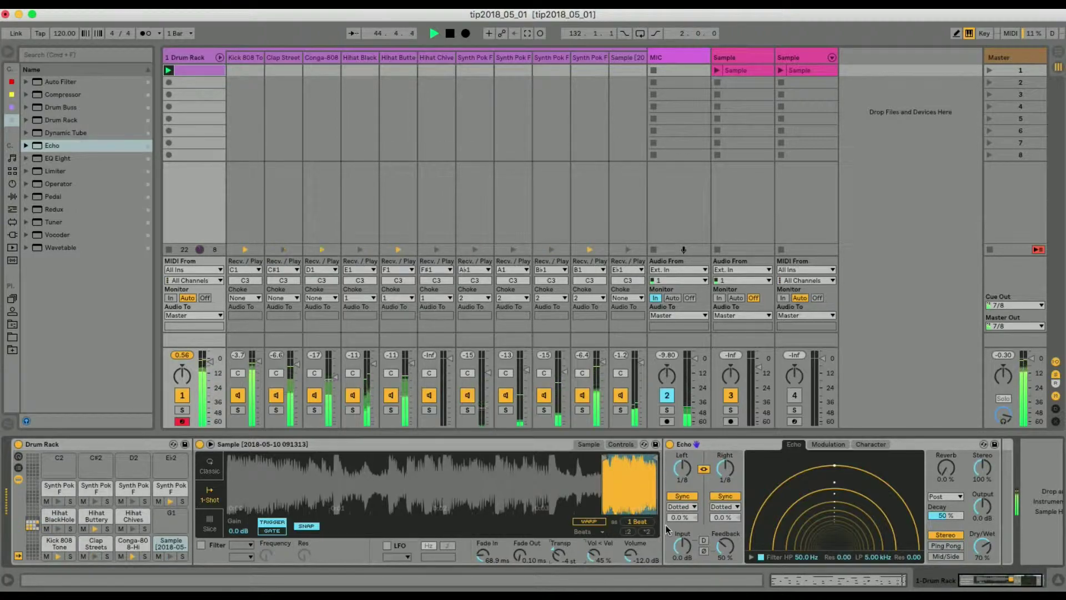
# Stop playback, return to the start of the song, and select the 1 Drum Rack track's empty clip slot in scene 2.
pyautogui.press('space')
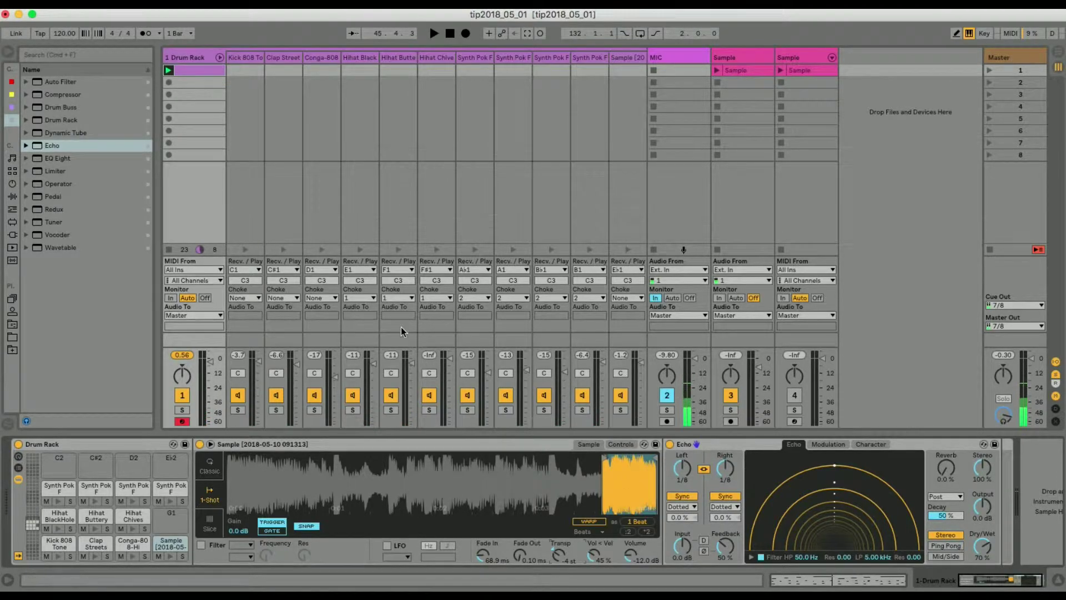
pyautogui.click(220, 58)
pyautogui.click(220, 54)
pyautogui.click(450, 34)
pyautogui.click(173, 545)
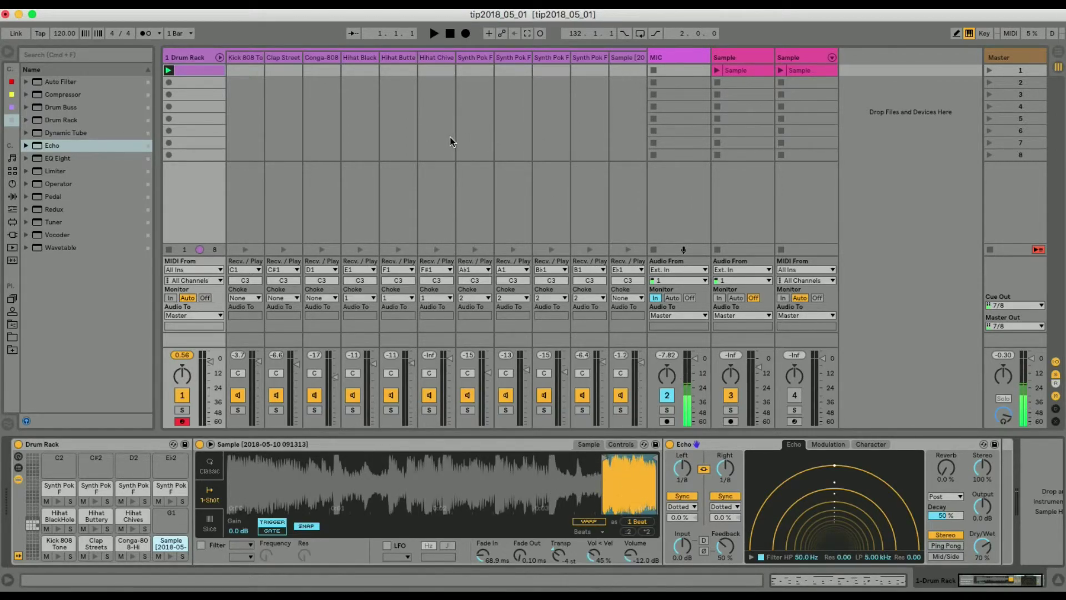
pyautogui.click(210, 84)
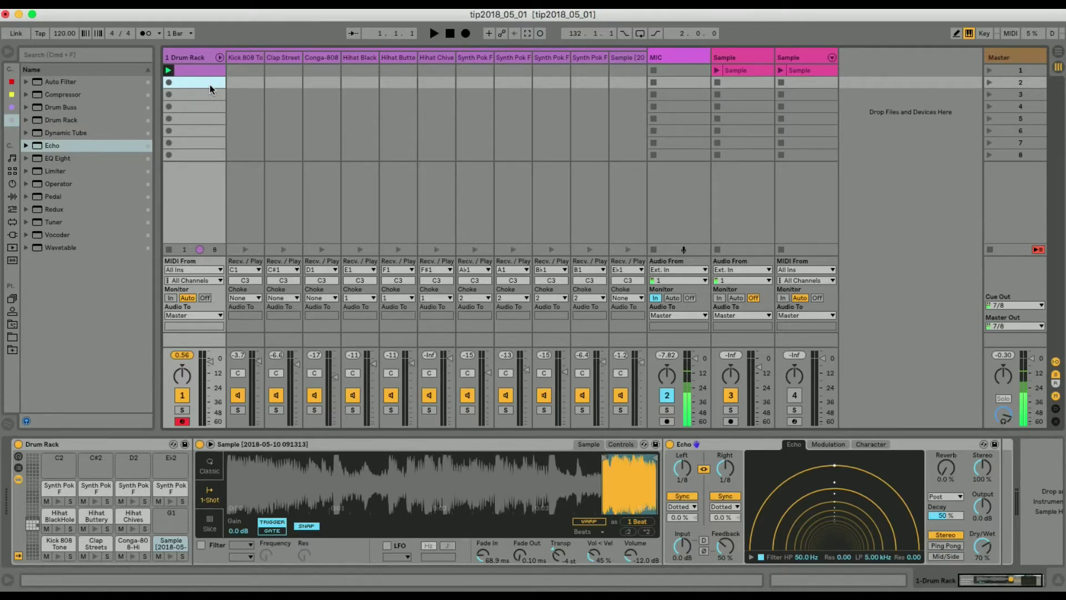